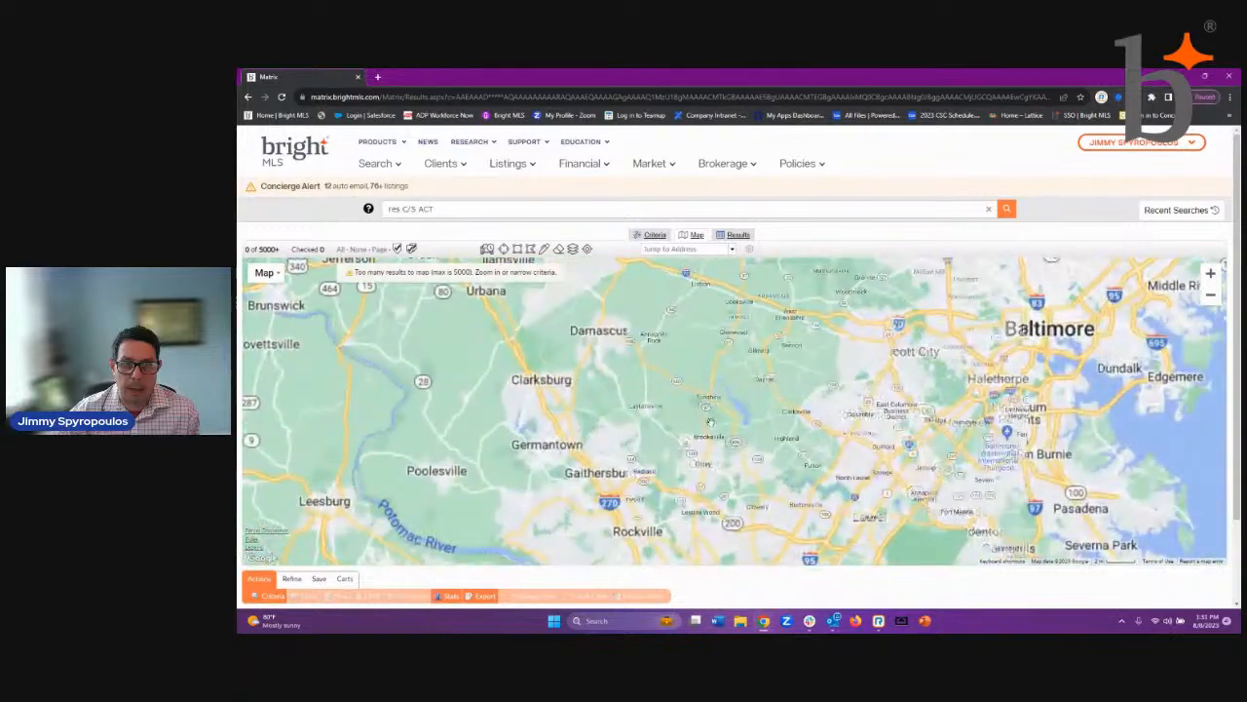
# - Frame the map around Olney and the towns between Gaithersburg and Laurel, and save this view as the starting default
pyautogui.scroll(1, 723, 410)
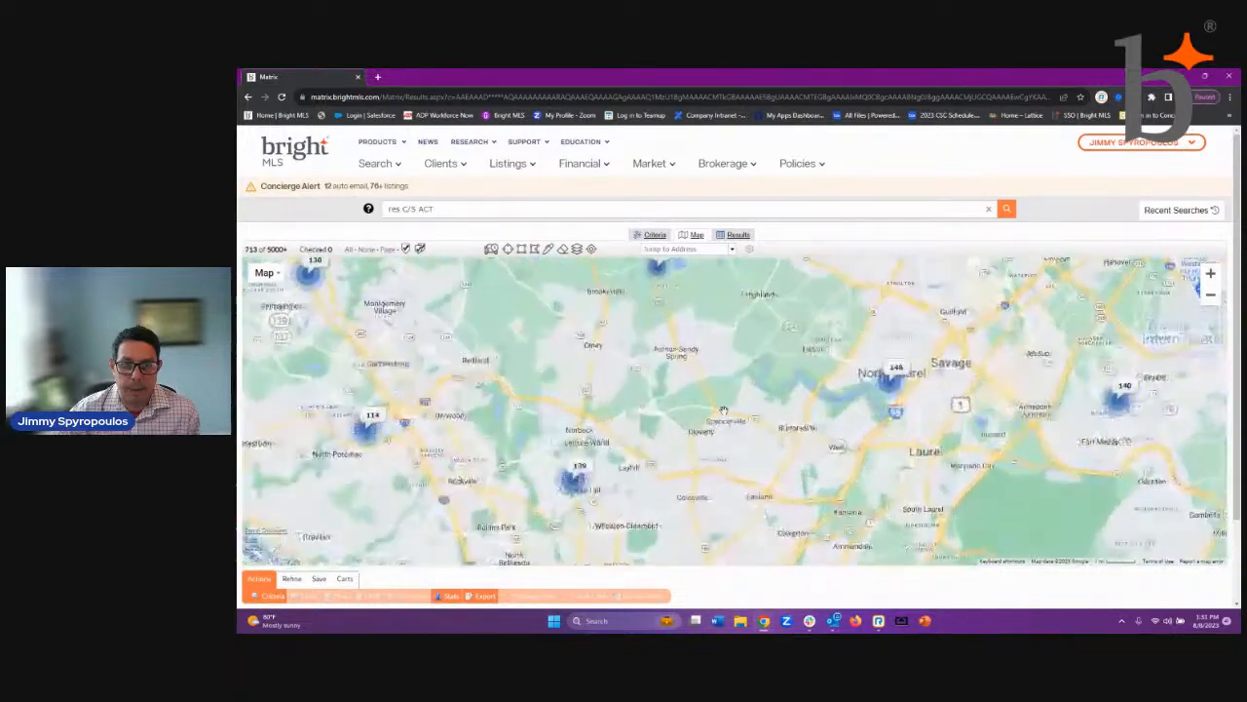
pyautogui.moveTo(581, 397); pyautogui.dragTo(688, 400)
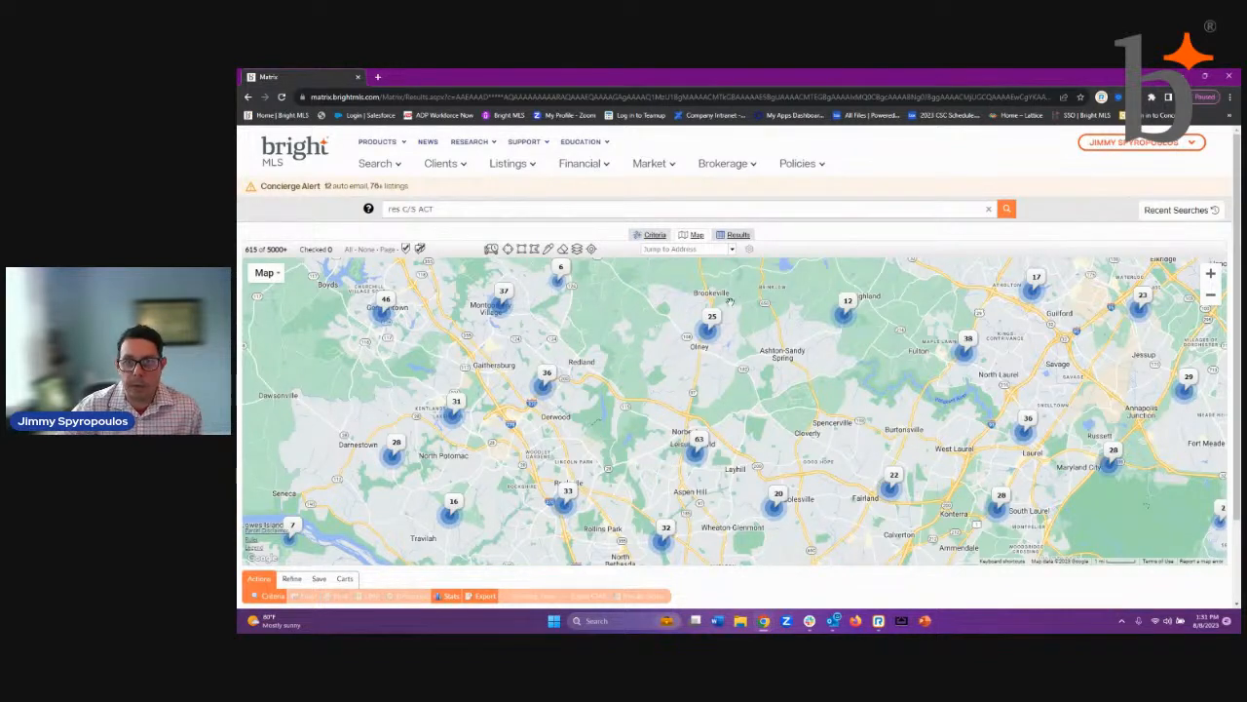
pyautogui.click(750, 253)
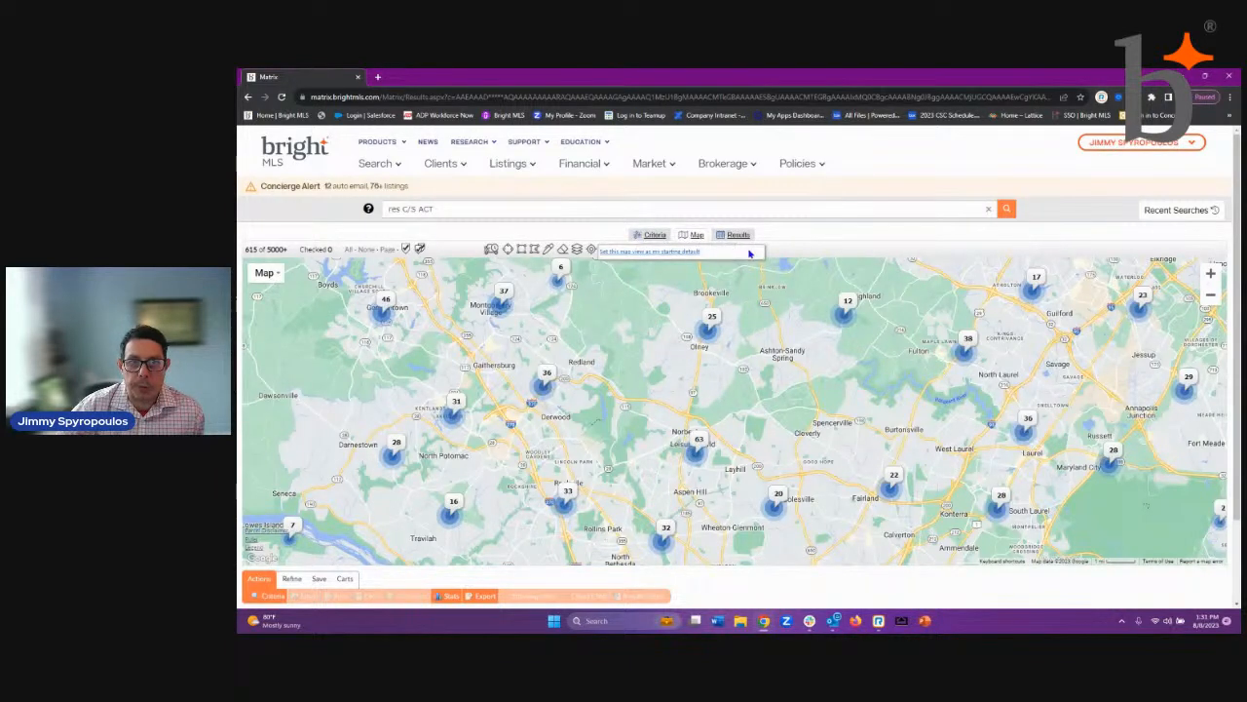
pyautogui.click(690, 255)
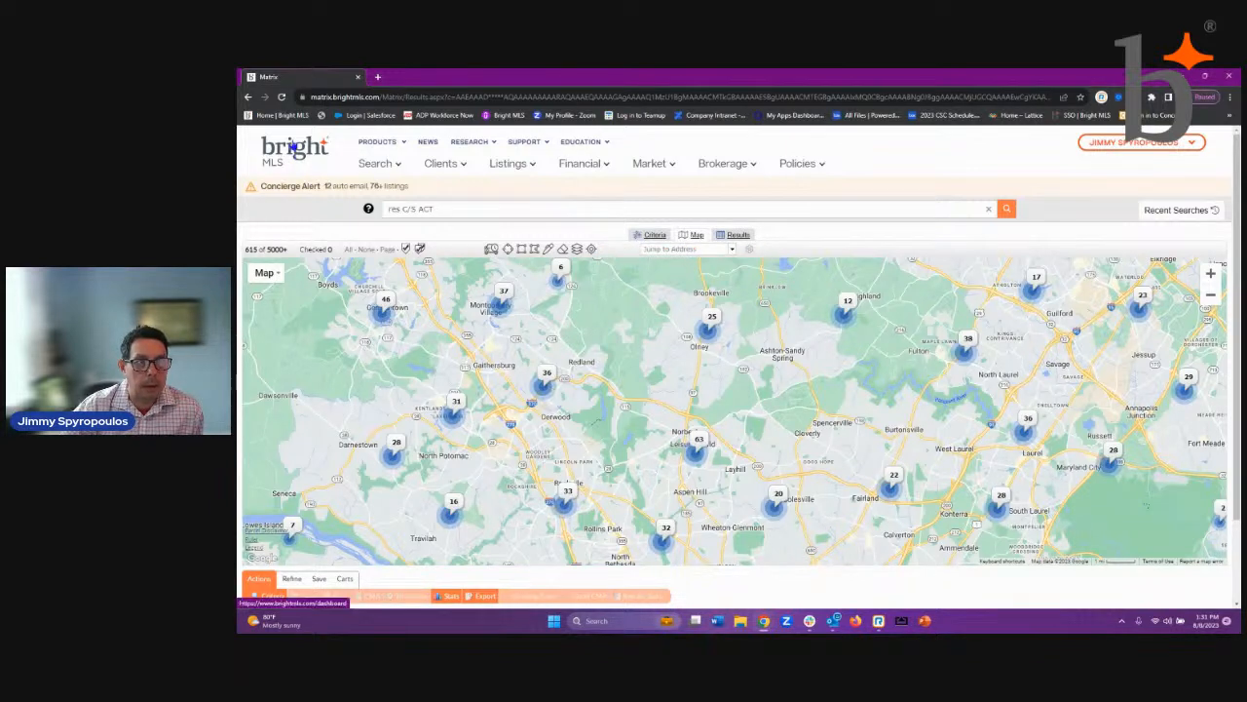
# - Return to the dashboard and reopen the map of the Residential Sale search to check its default view and map settings
pyautogui.click(314, 148)
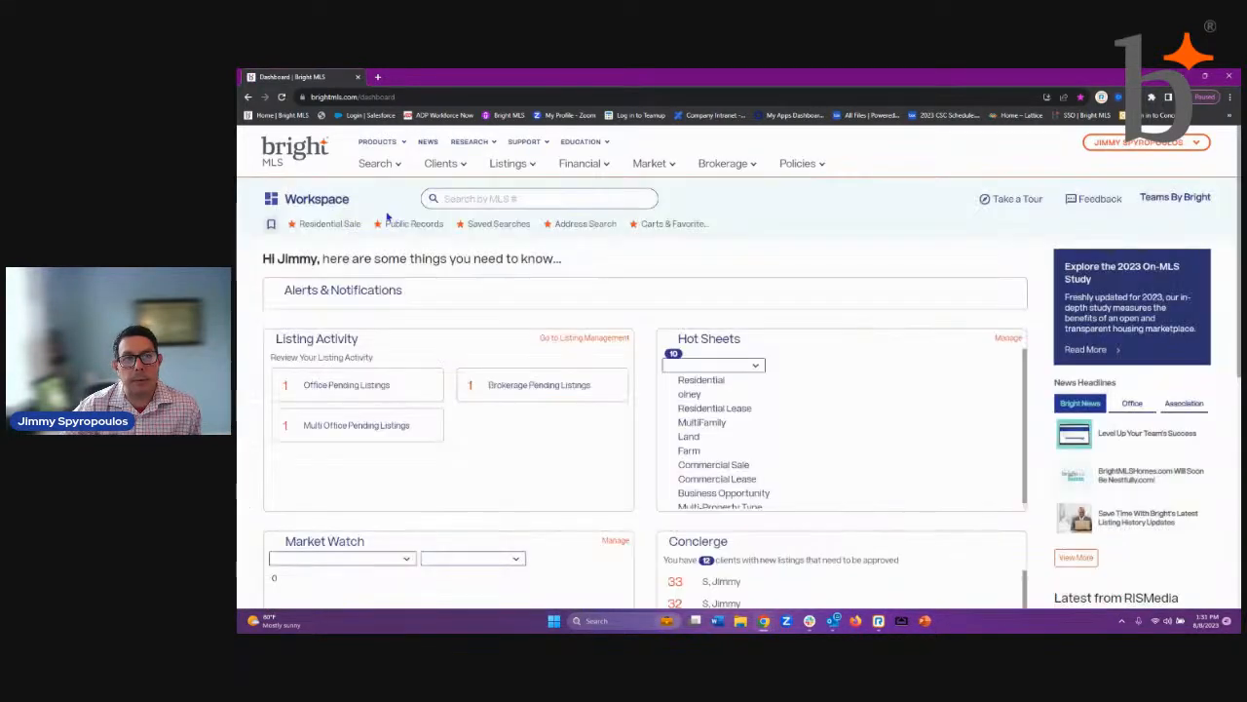
pyautogui.click(339, 225)
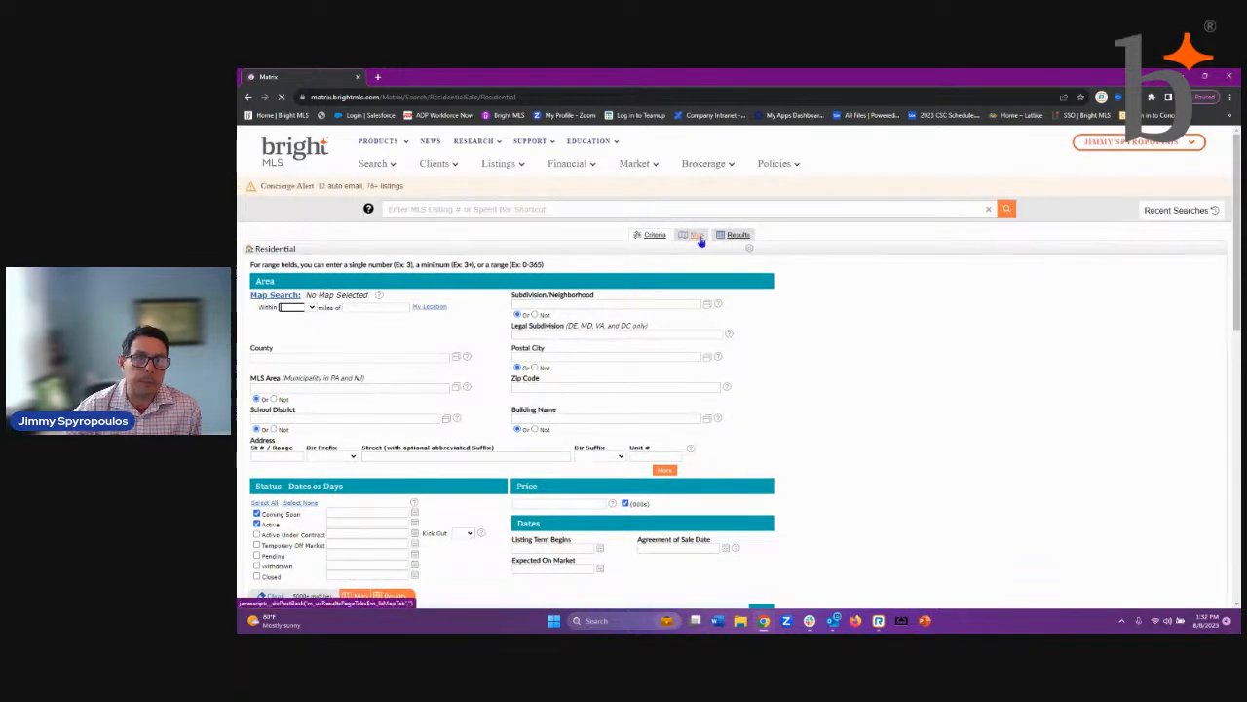
pyautogui.click(697, 238)
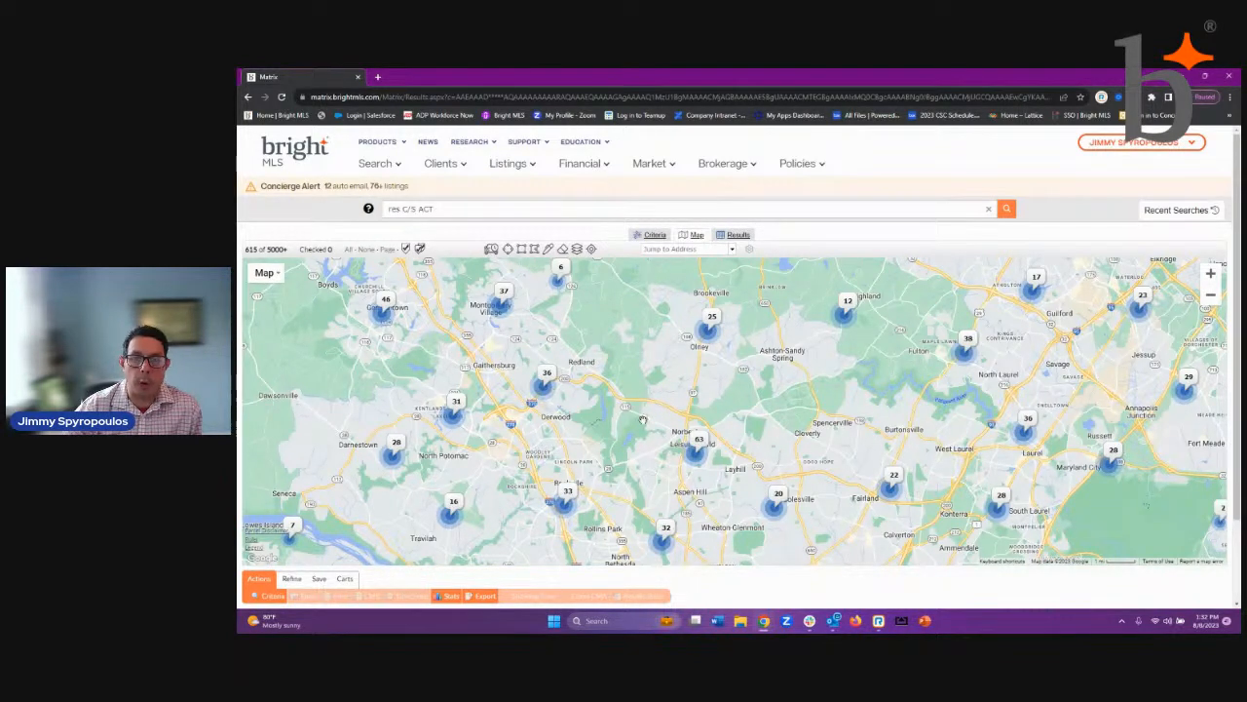
pyautogui.click(750, 253)
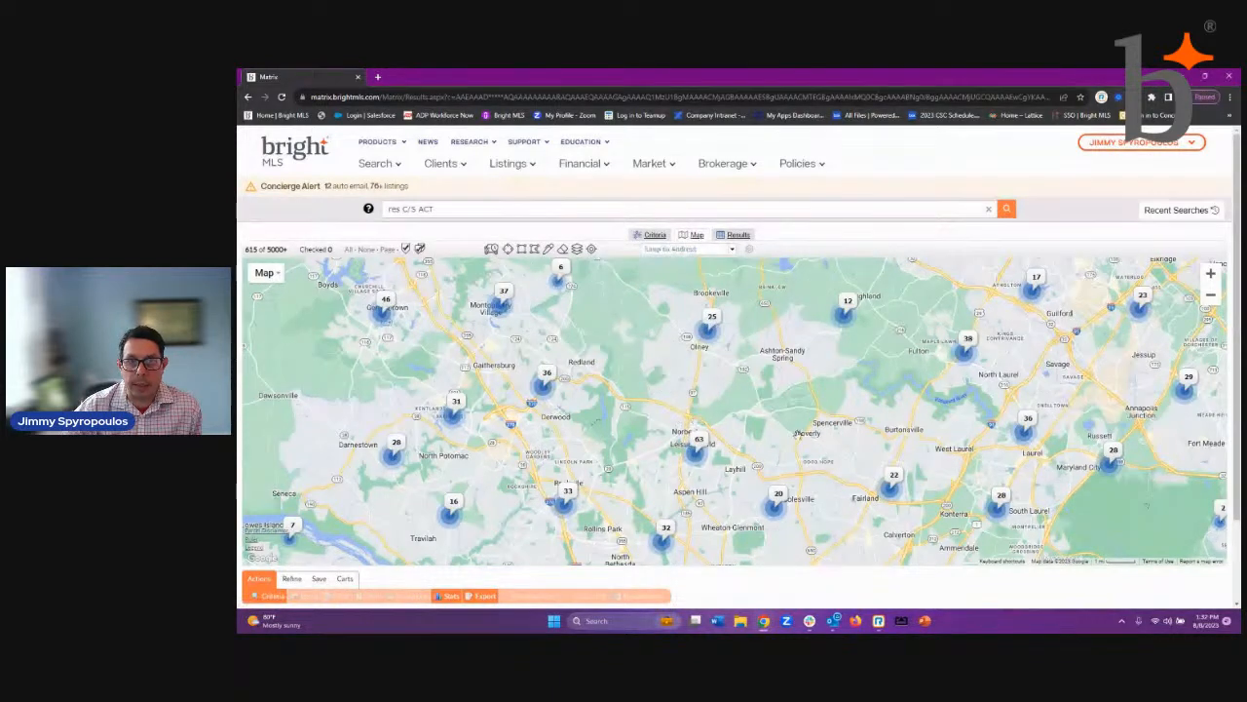
# - Return to the residential search criteria and set the county to Montgomery MD
pyautogui.click(654, 239)
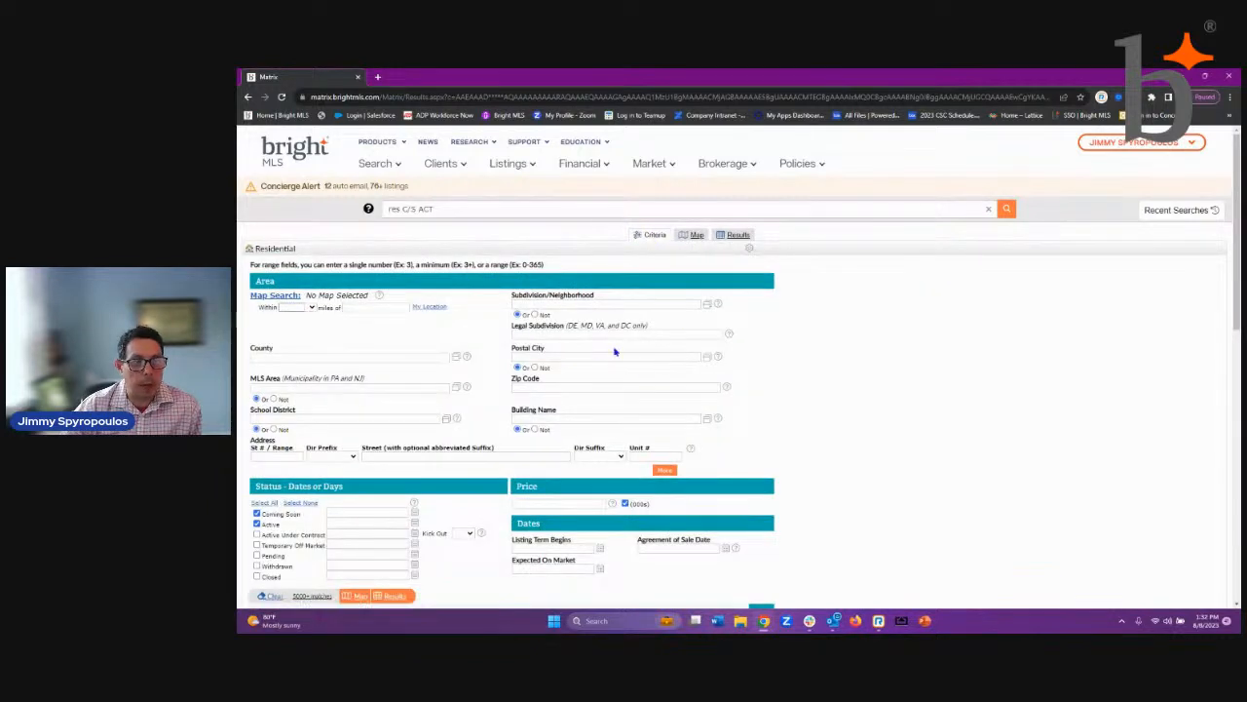
pyautogui.click(279, 358)
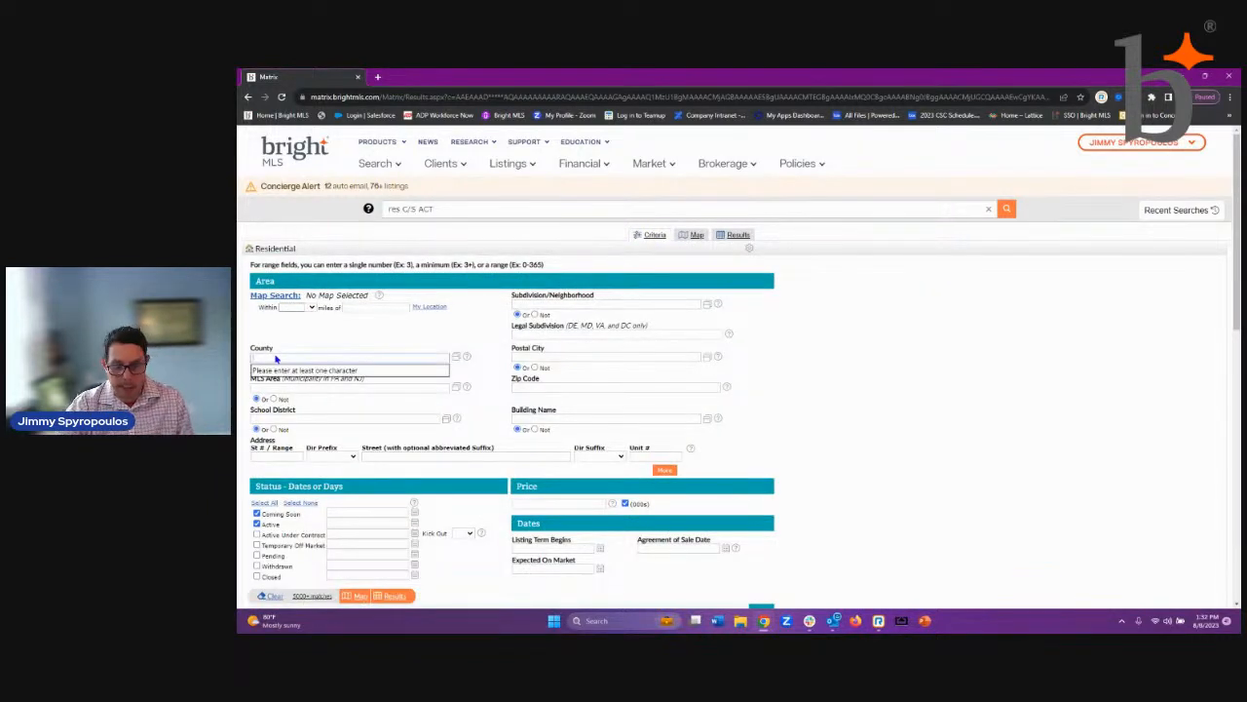
pyautogui.write('montgo')
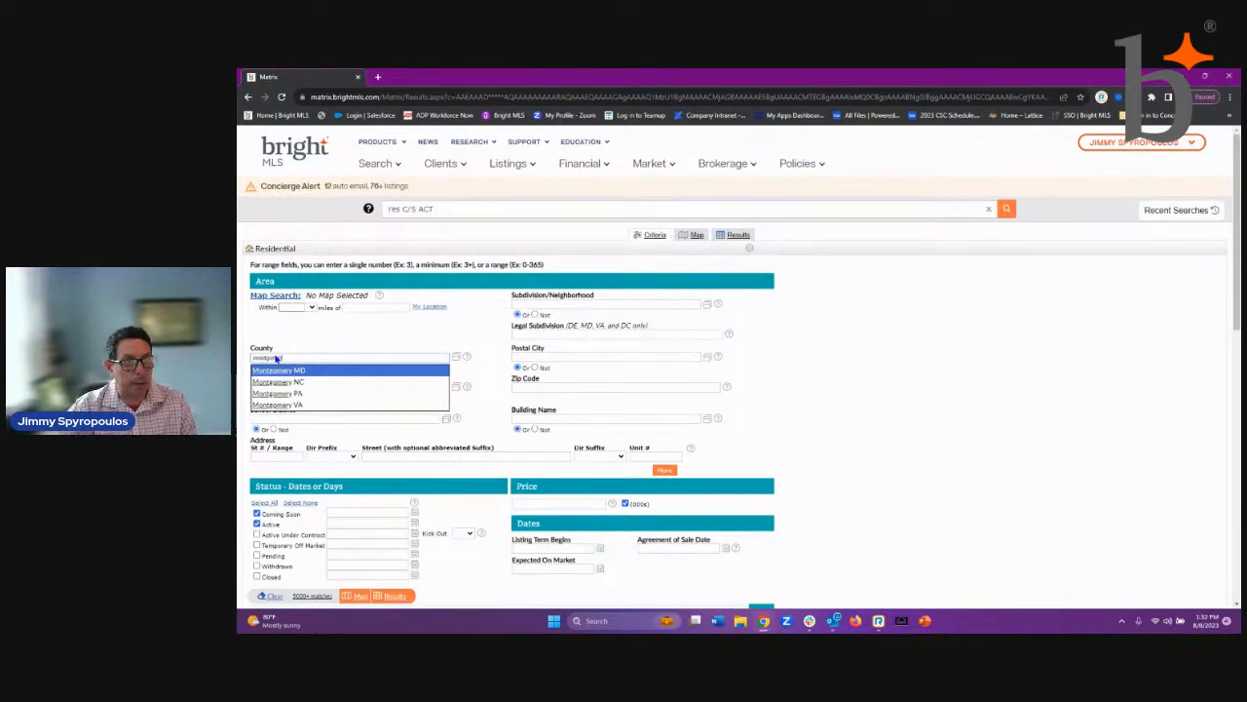
pyautogui.write('mer')
pyautogui.press('Return')
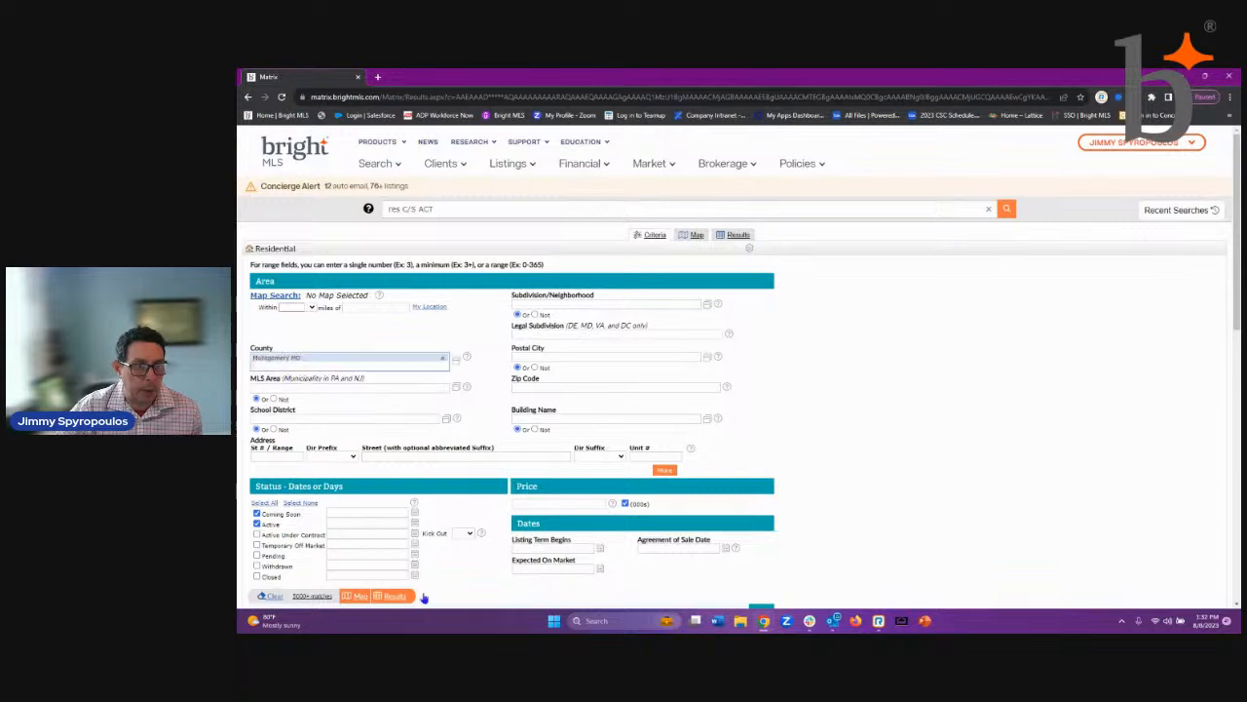
# - Filter the search to 3+ bedrooms, 3+ total bathrooms and a price range of 500-700
pyautogui.scroll(-1, 487, 556)
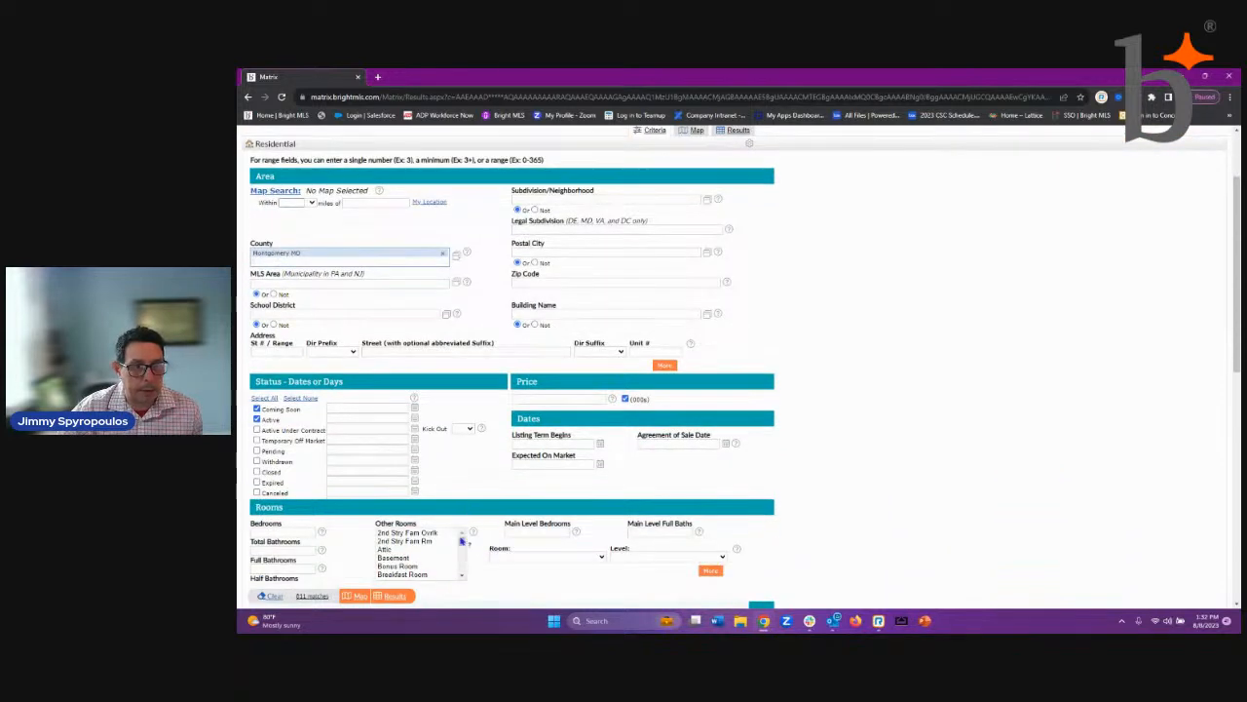
pyautogui.click(301, 533)
pyautogui.click(293, 553)
pyautogui.click(295, 552)
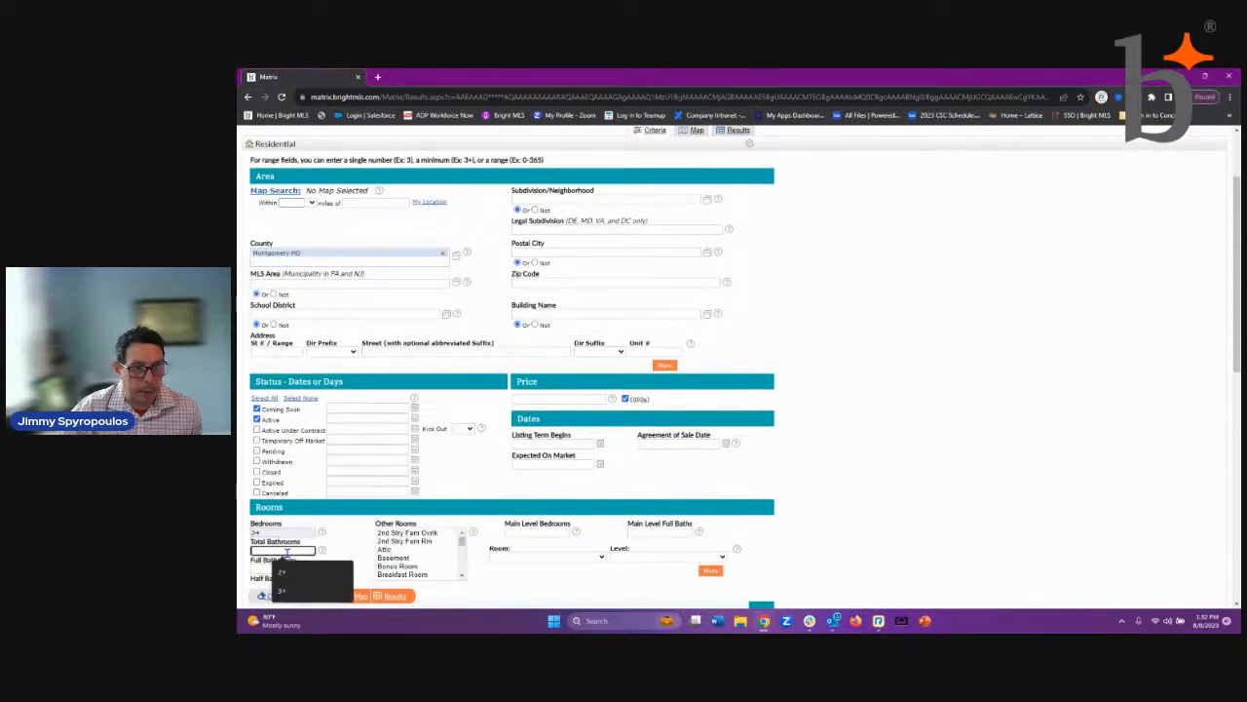
pyautogui.click(295, 588)
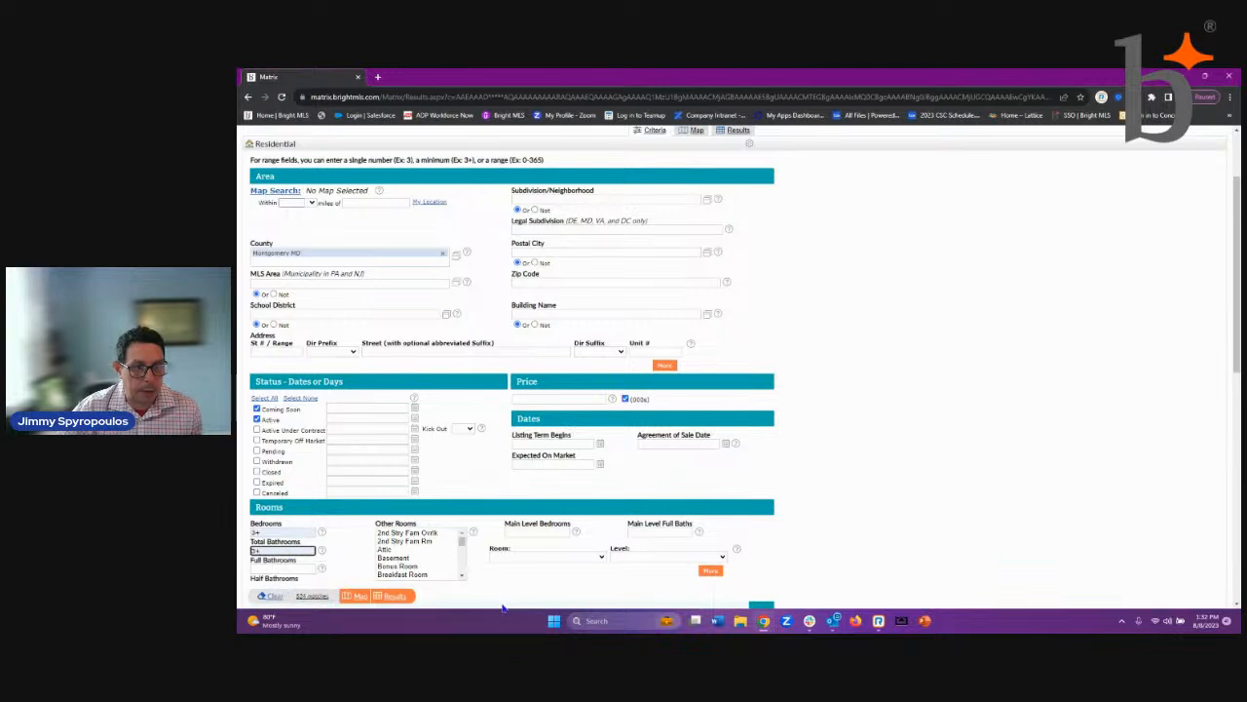
pyautogui.click(551, 401)
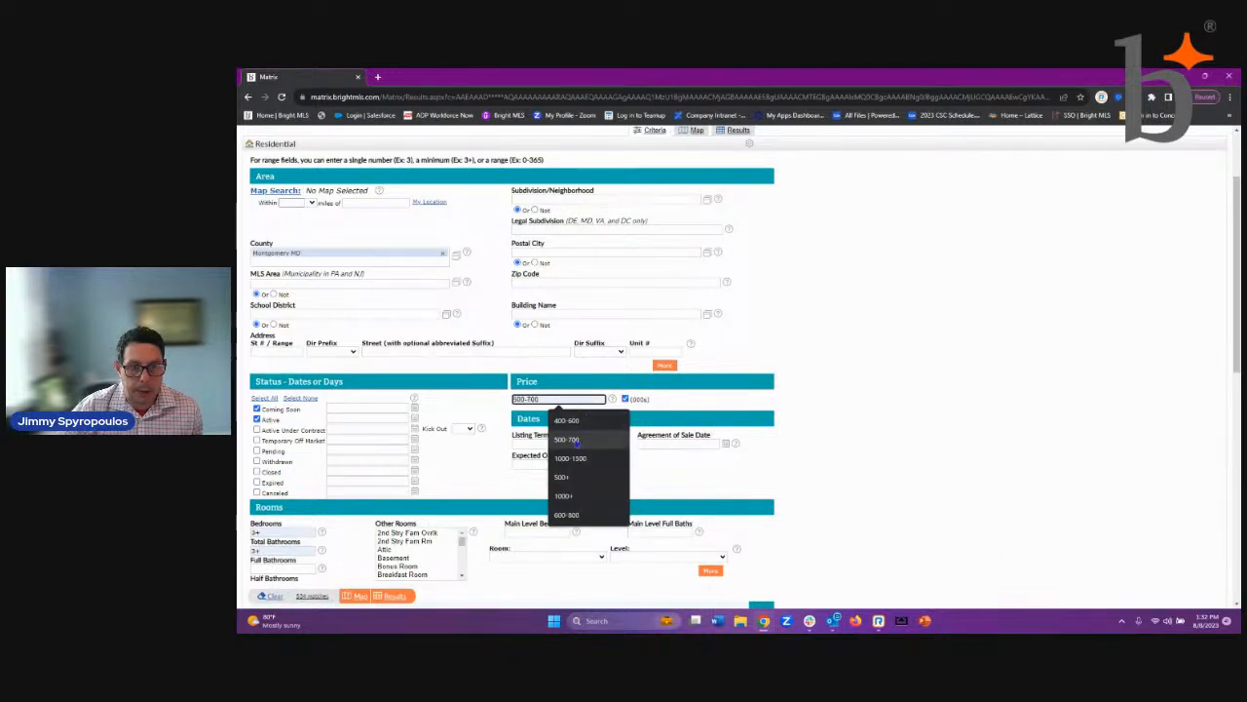
pyautogui.click(562, 440)
# - Limit the structure type to Detached and list the matching results
pyautogui.scroll(-2, 526, 575)
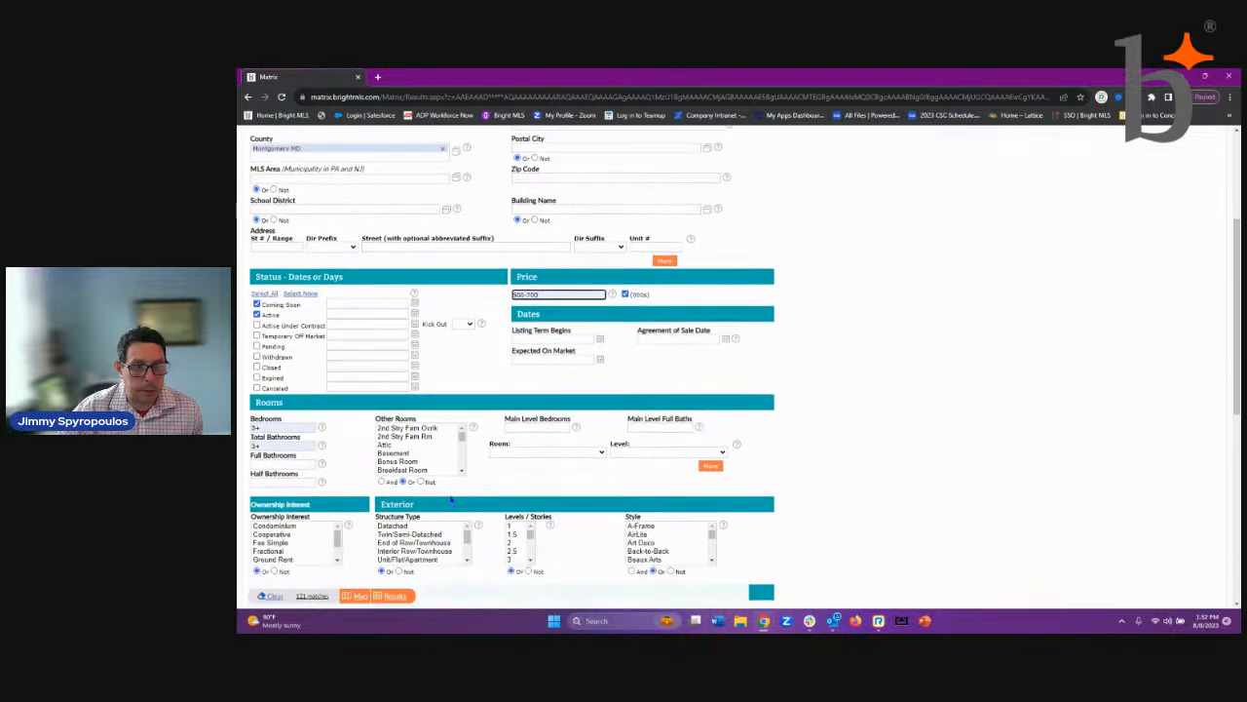
pyautogui.click(396, 528)
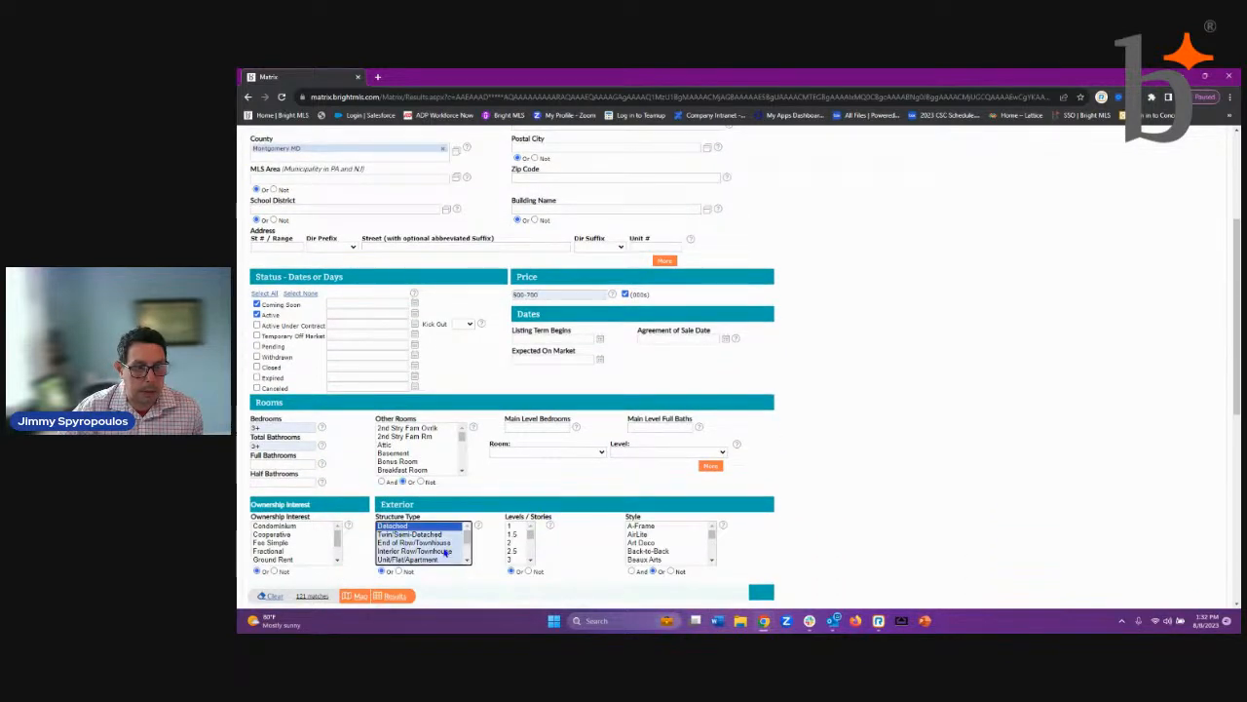
pyautogui.click(394, 595)
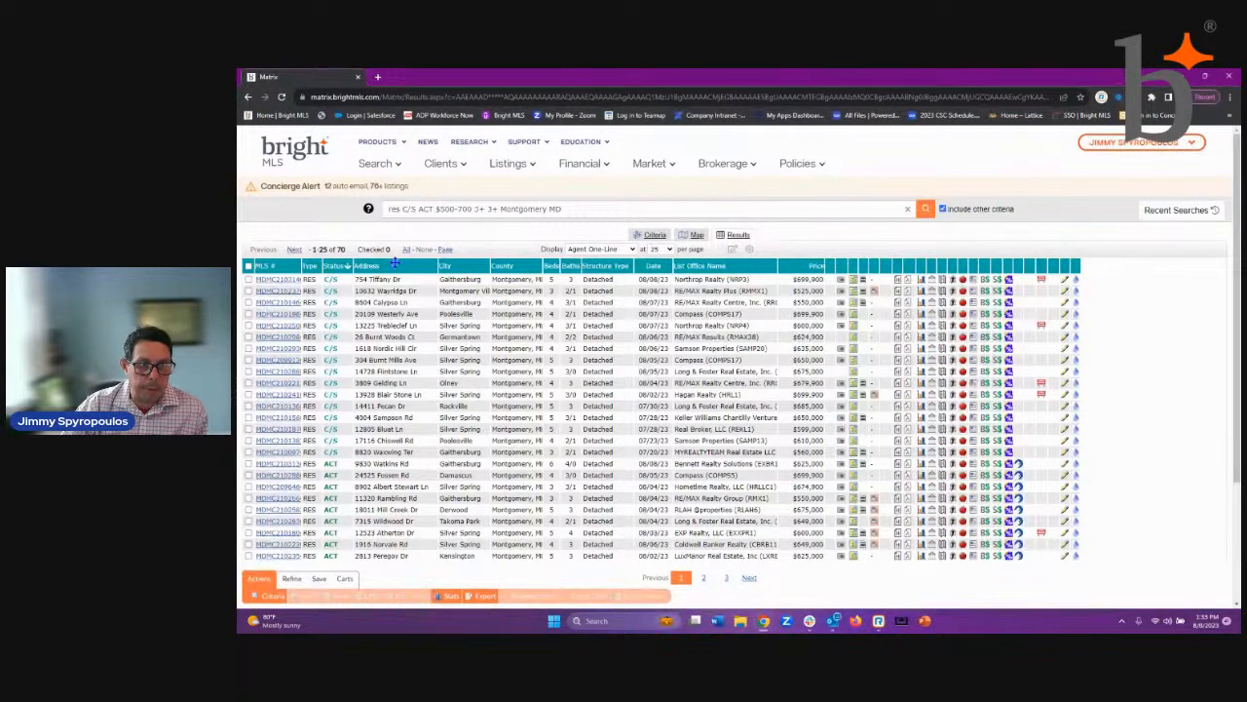
# - Rearrange the results columns, placing Price between City and County and moving List Office Name behind the first icon columns after Date
pyautogui.moveTo(396, 265)
pyautogui.mouseDown()
pyautogui.moveTo(838, 269)
pyautogui.moveTo(394, 281)
pyautogui.mouseUp()
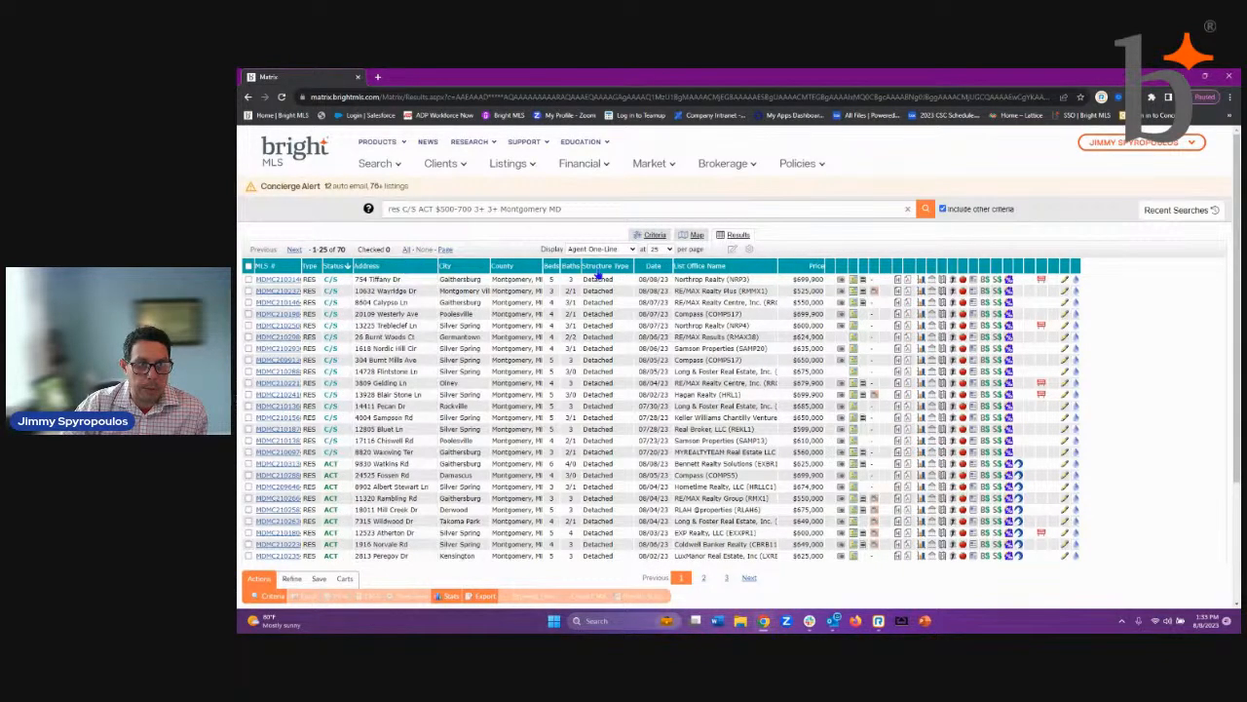
pyautogui.moveTo(805, 265); pyautogui.dragTo(510, 265)
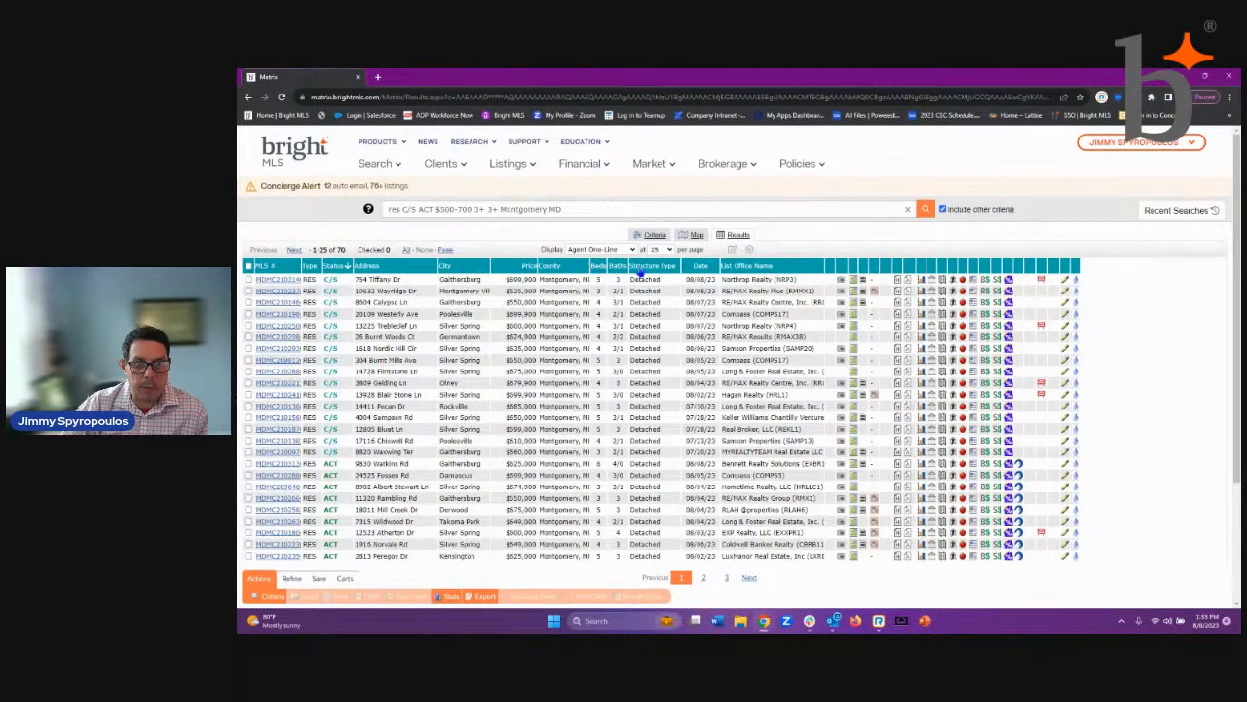
pyautogui.moveTo(780, 263); pyautogui.dragTo(753, 289)
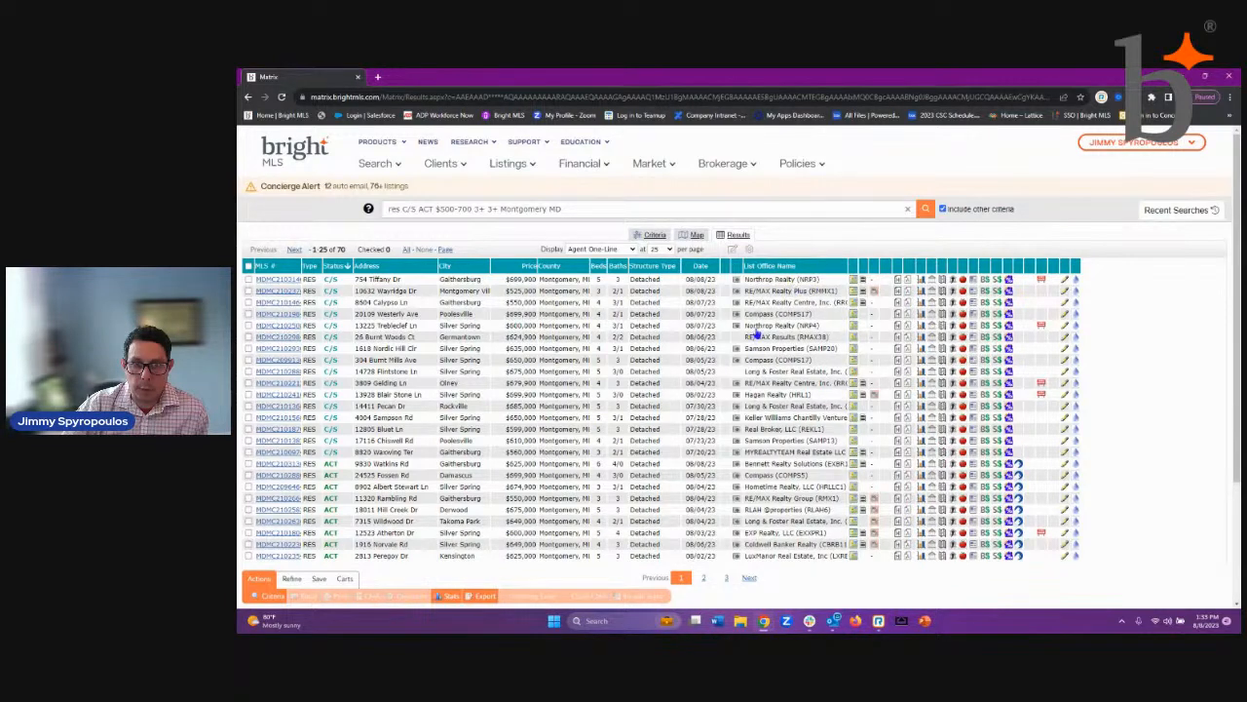
# - Sort the results by list office name, and remove the List Office Name column from the table
pyautogui.click(775, 269)
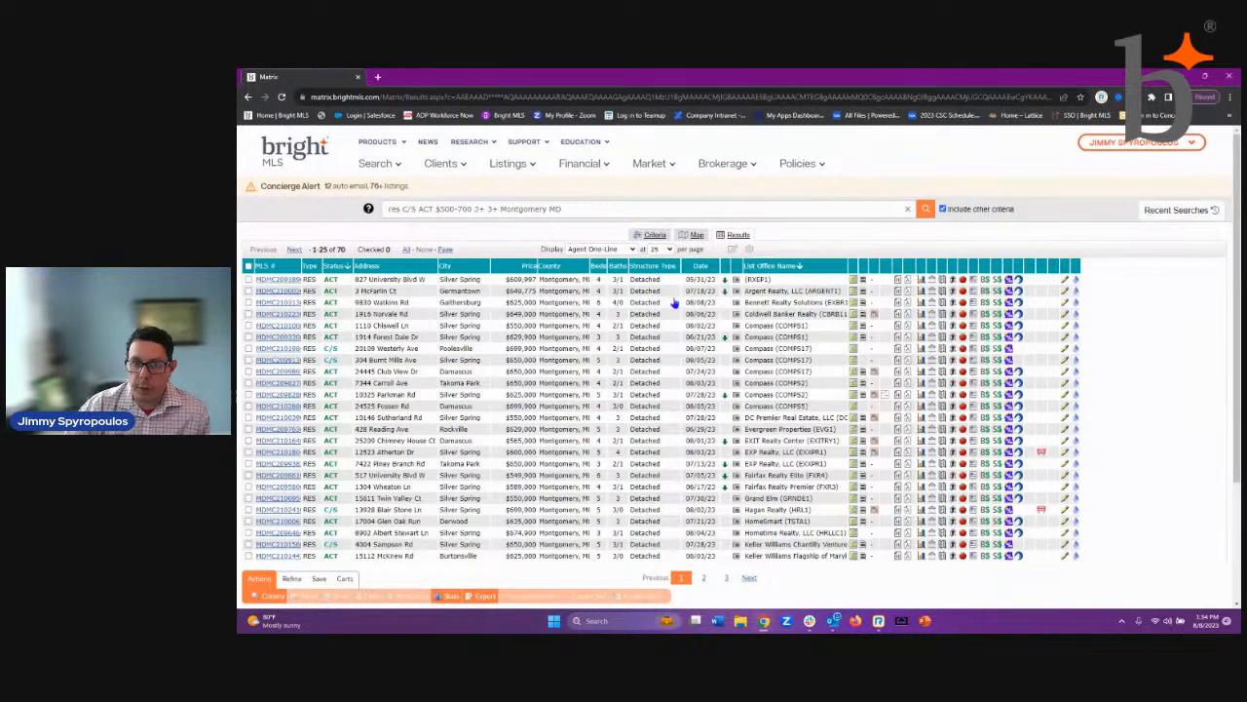
pyautogui.click(828, 265)
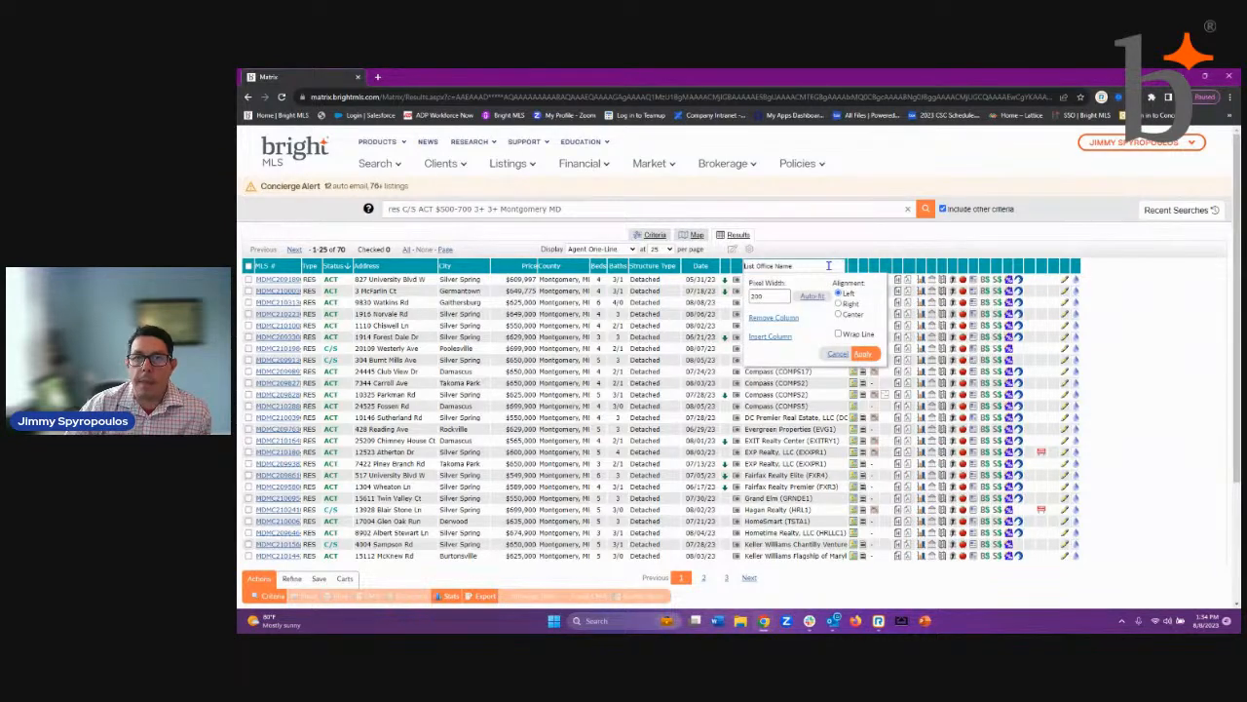
pyautogui.click(787, 321)
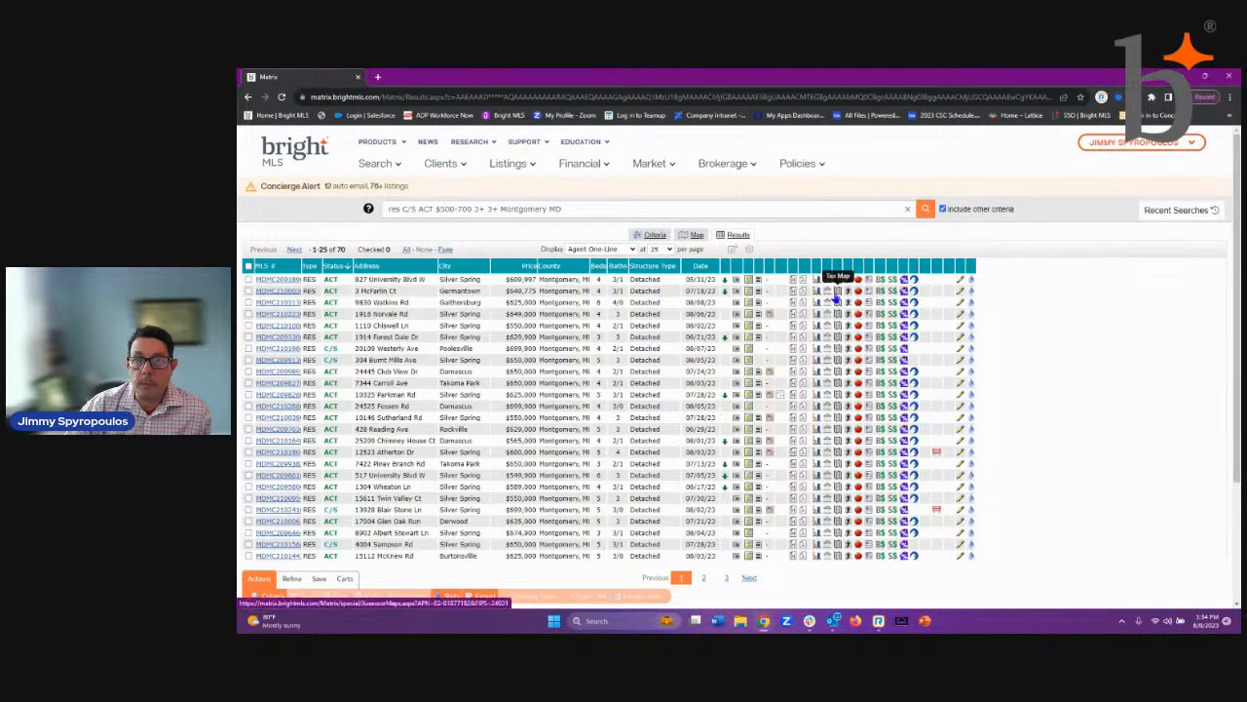
# - Insert an Above Grade Finished SQFT column directly after the Date column
pyautogui.click(716, 265)
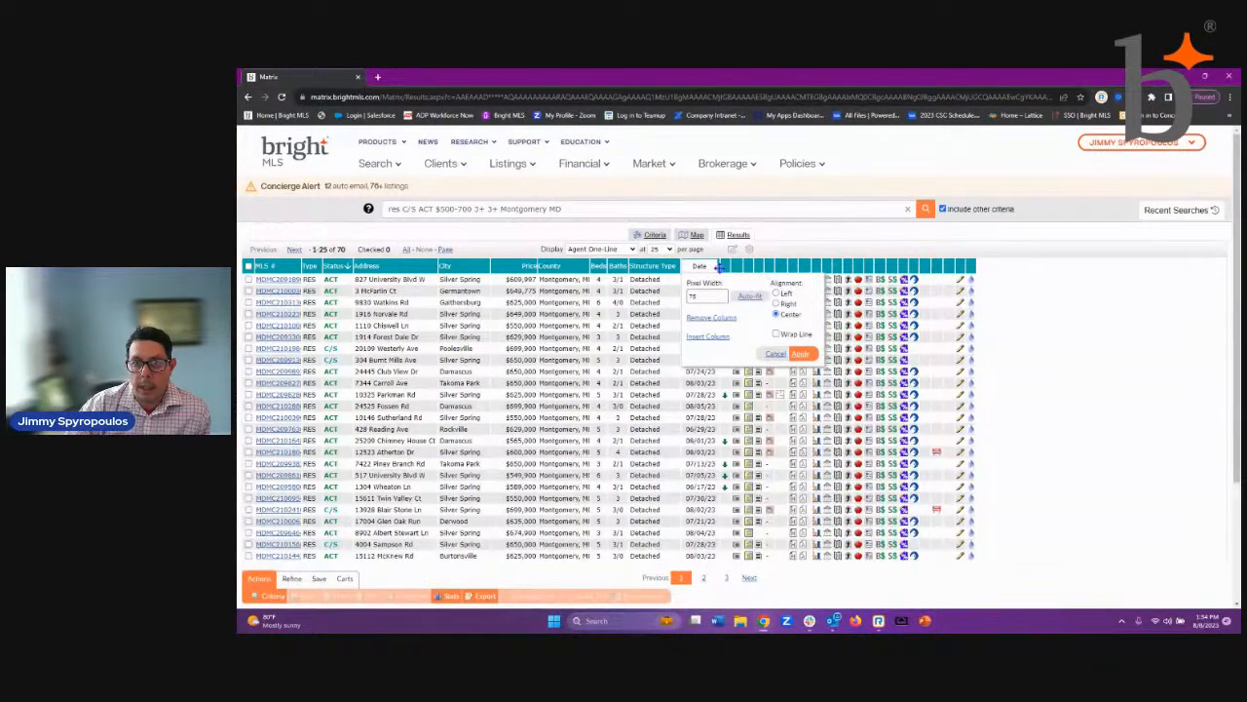
pyautogui.click(722, 338)
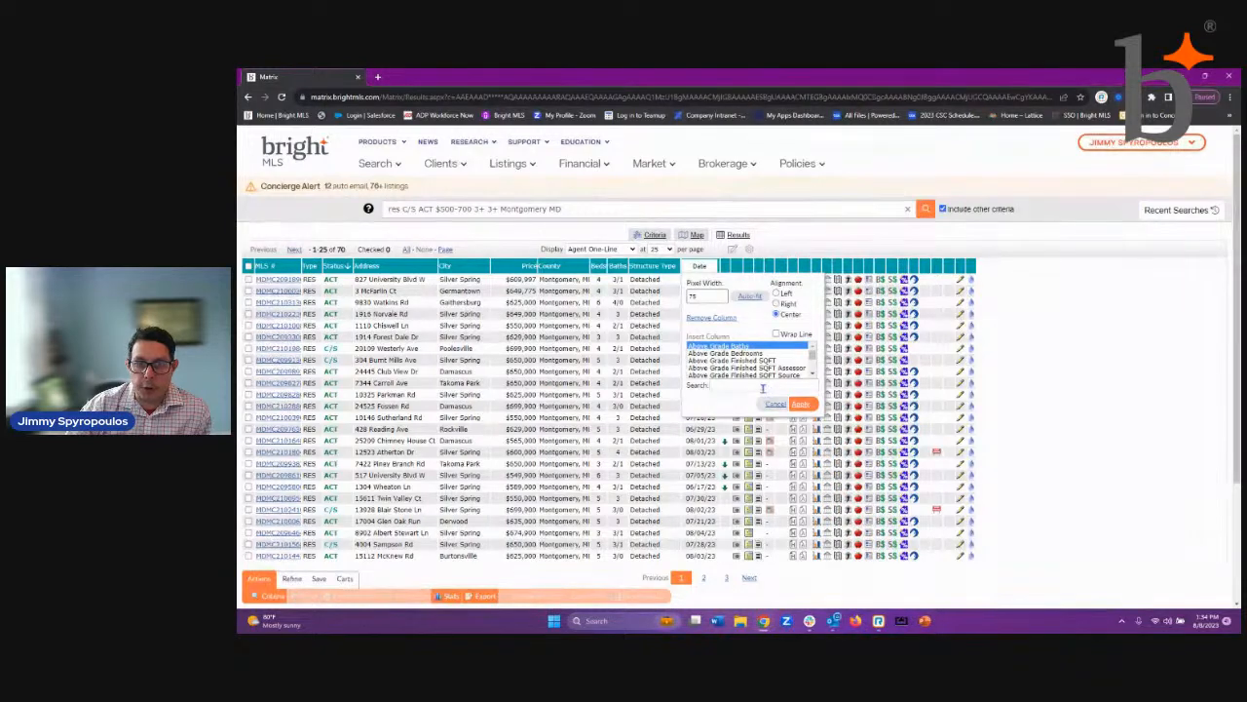
pyautogui.click(727, 361)
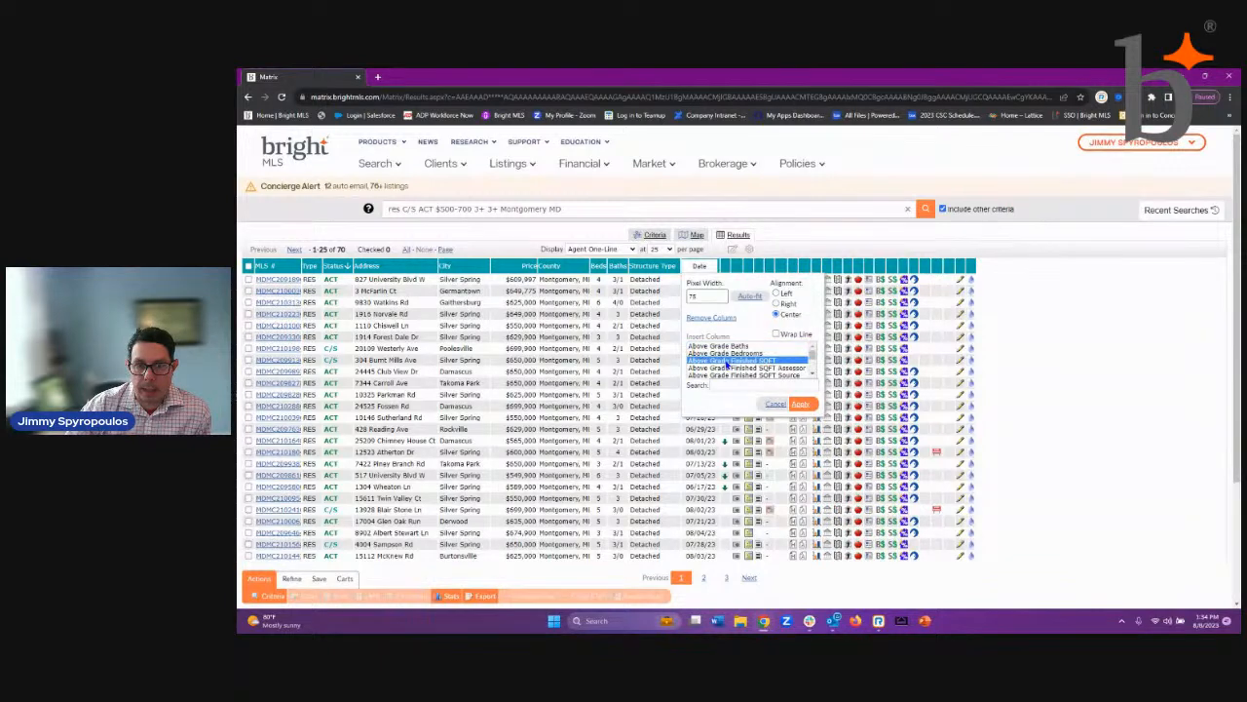
pyautogui.click(805, 406)
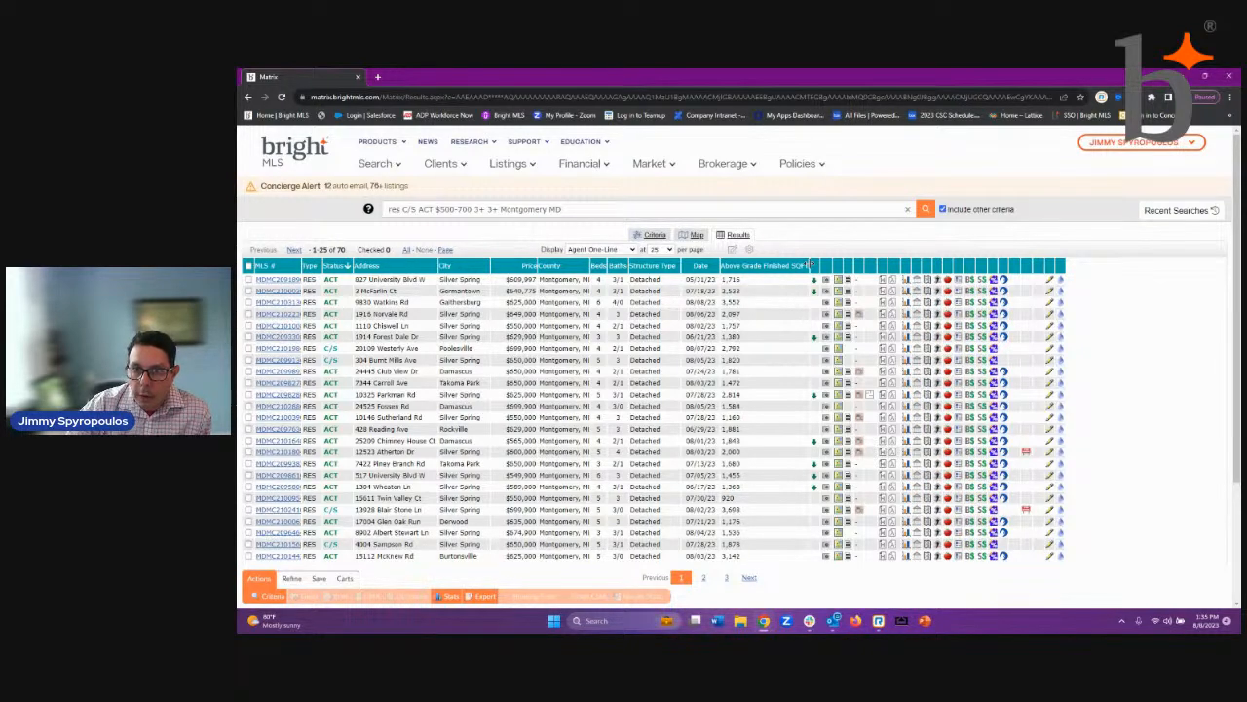
# - Widen the Above Grade Finished SQFT column slightly, and auto-fit its width
pyautogui.moveTo(809, 263)
pyautogui.mouseDown()
pyautogui.moveTo(775, 265)
pyautogui.moveTo(816, 267)
pyautogui.mouseUp()
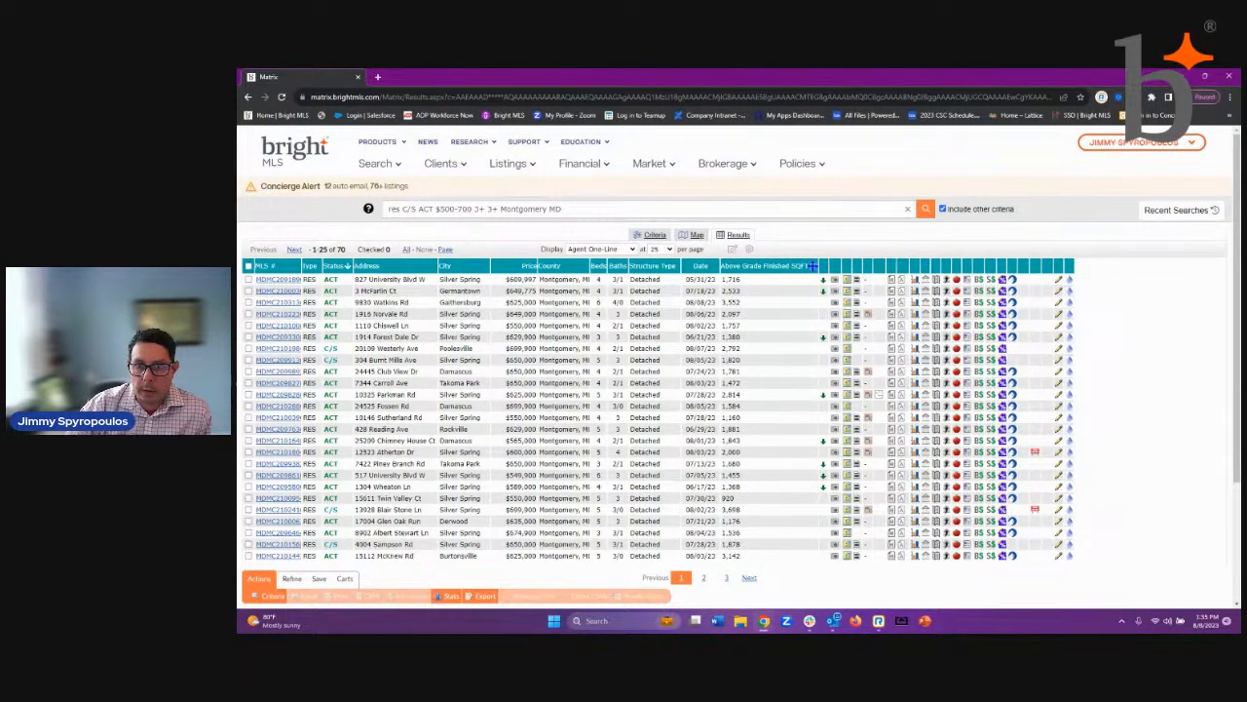
pyautogui.click(813, 266)
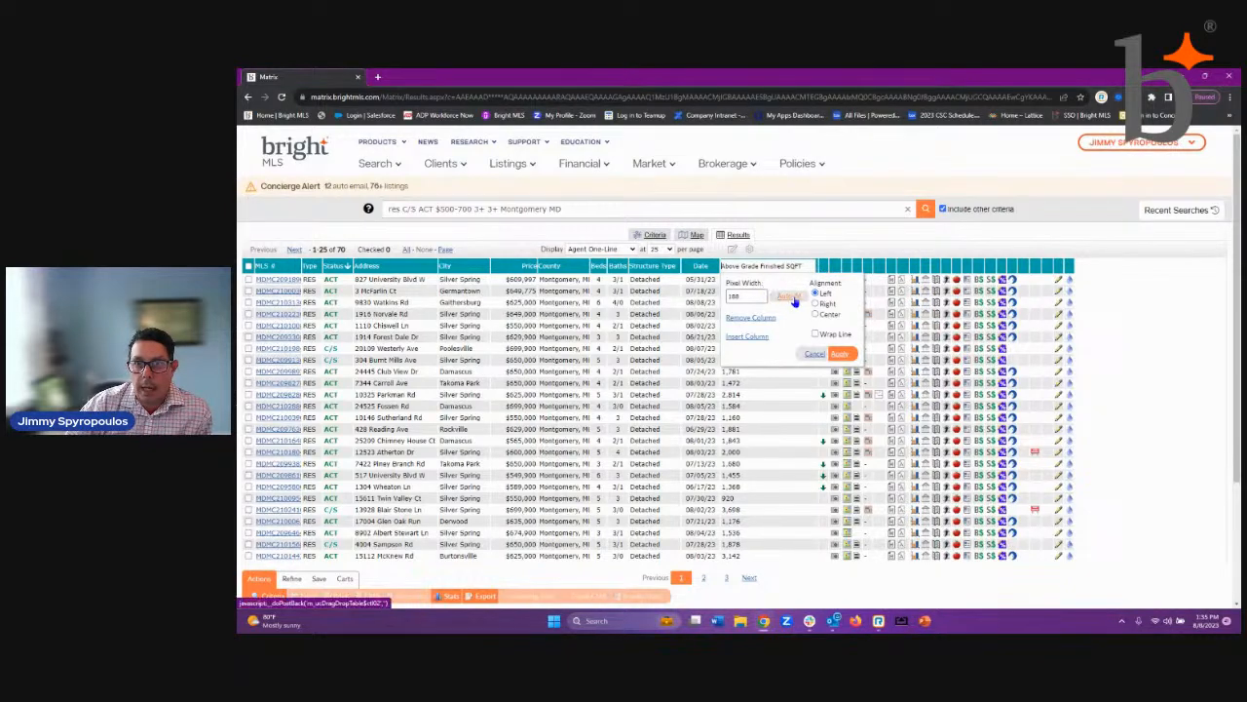
pyautogui.click(839, 354)
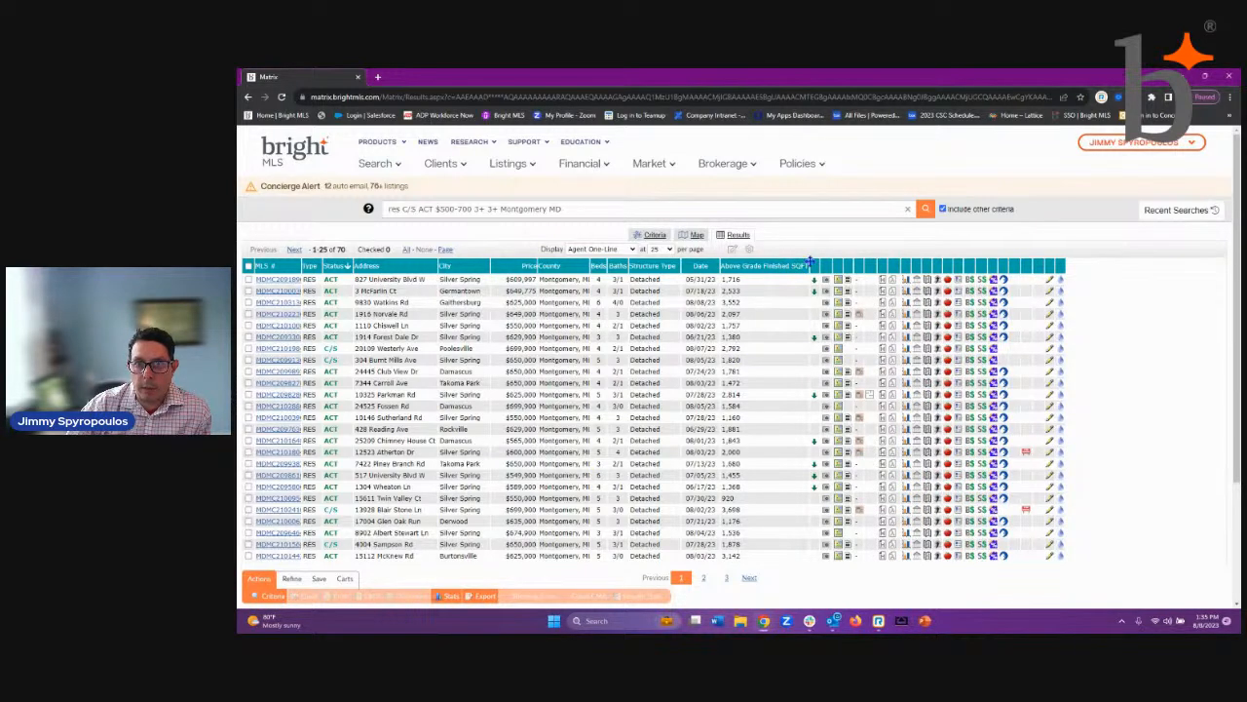
# - Set the pixel width of the Above Grade Finished SQFT column to 60
pyautogui.moveTo(810, 263); pyautogui.dragTo(832, 265)
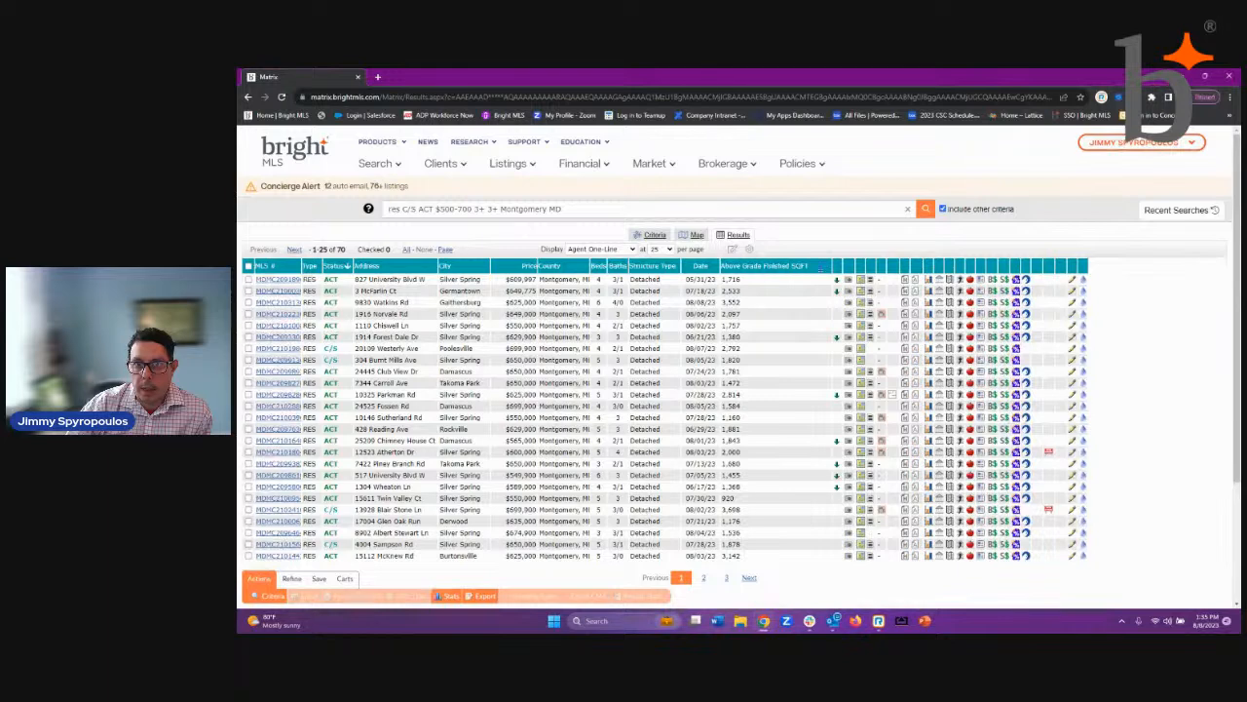
pyautogui.rightClick(820, 266)
pyautogui.click(751, 295)
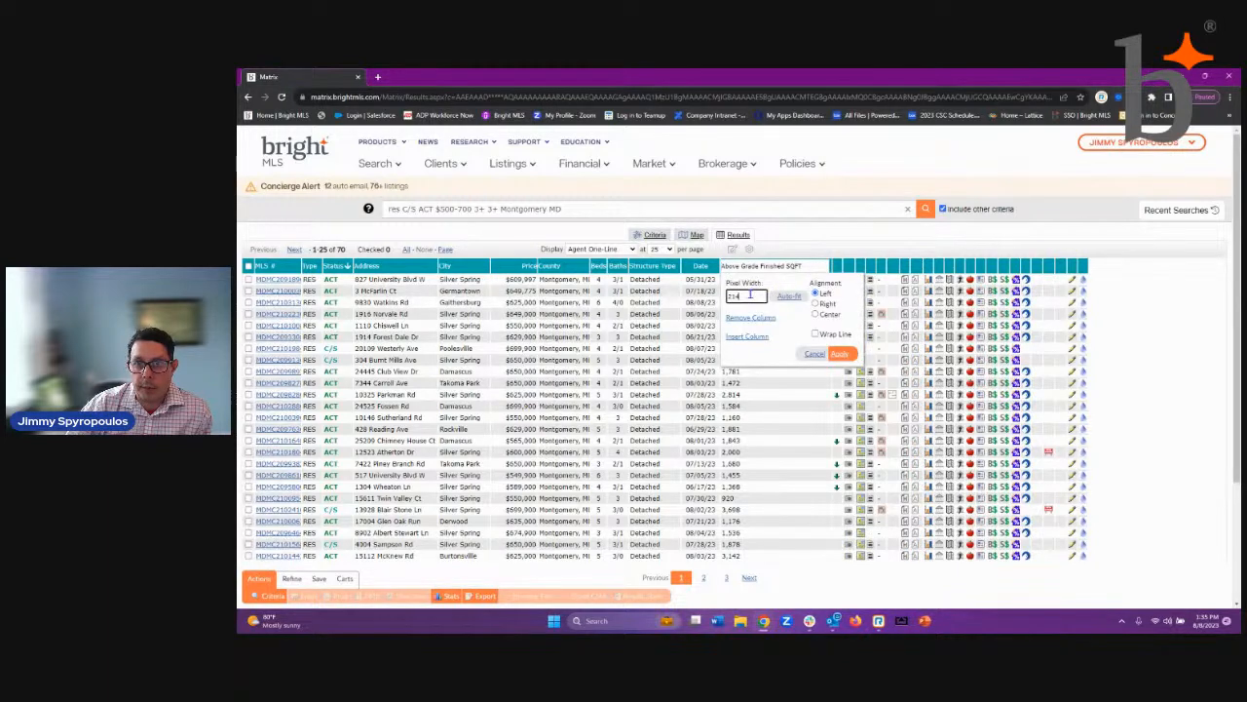
pyautogui.write('60')
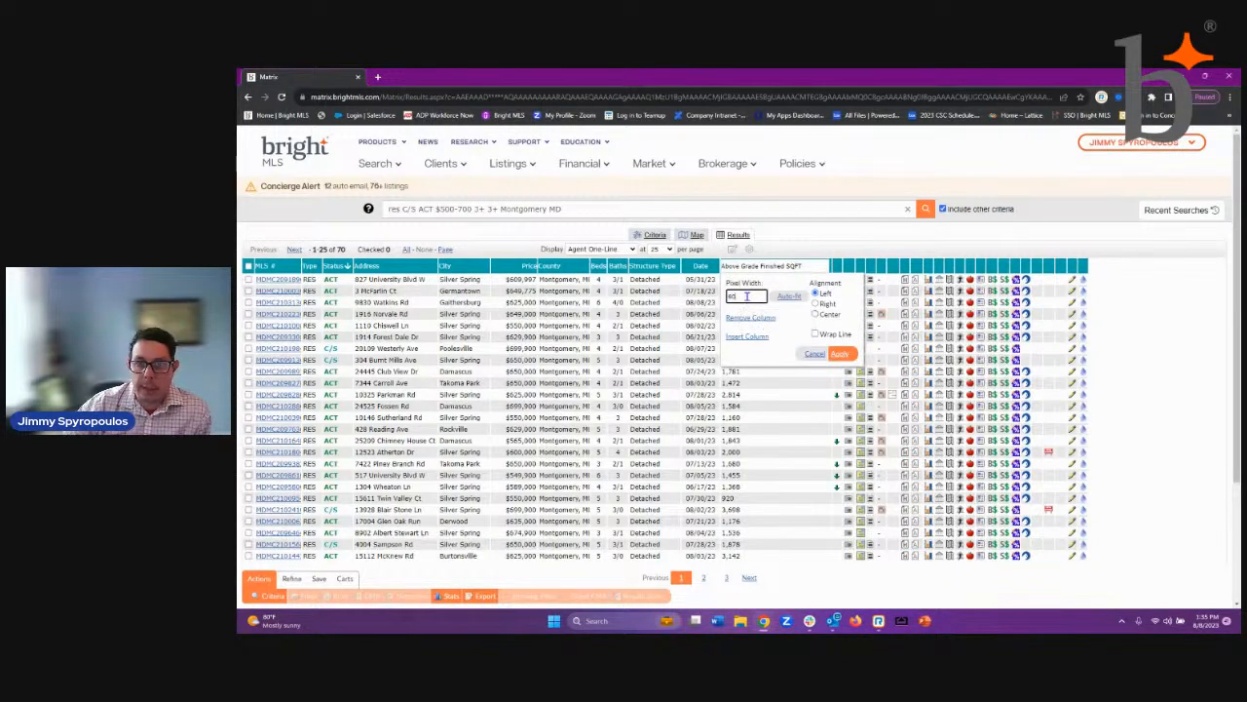
pyautogui.click(840, 354)
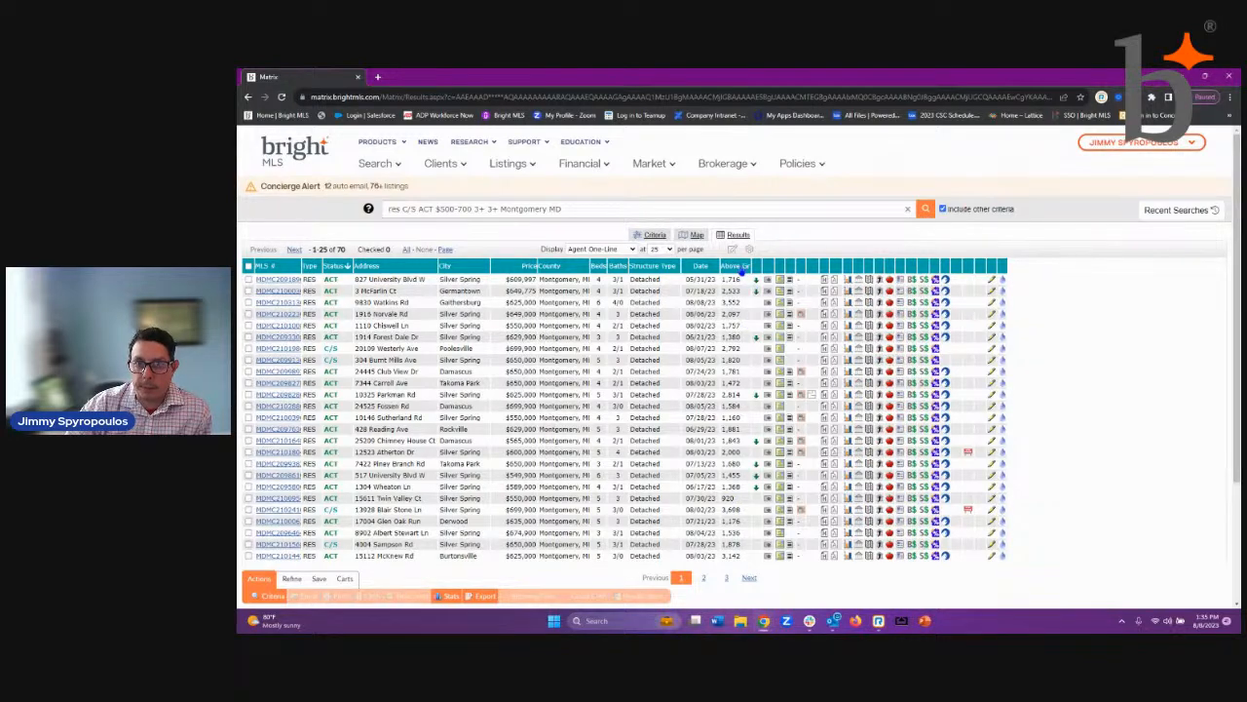
# - Rename the Above Grade Finished SQFT column heading as ABSQFT
pyautogui.click(749, 263)
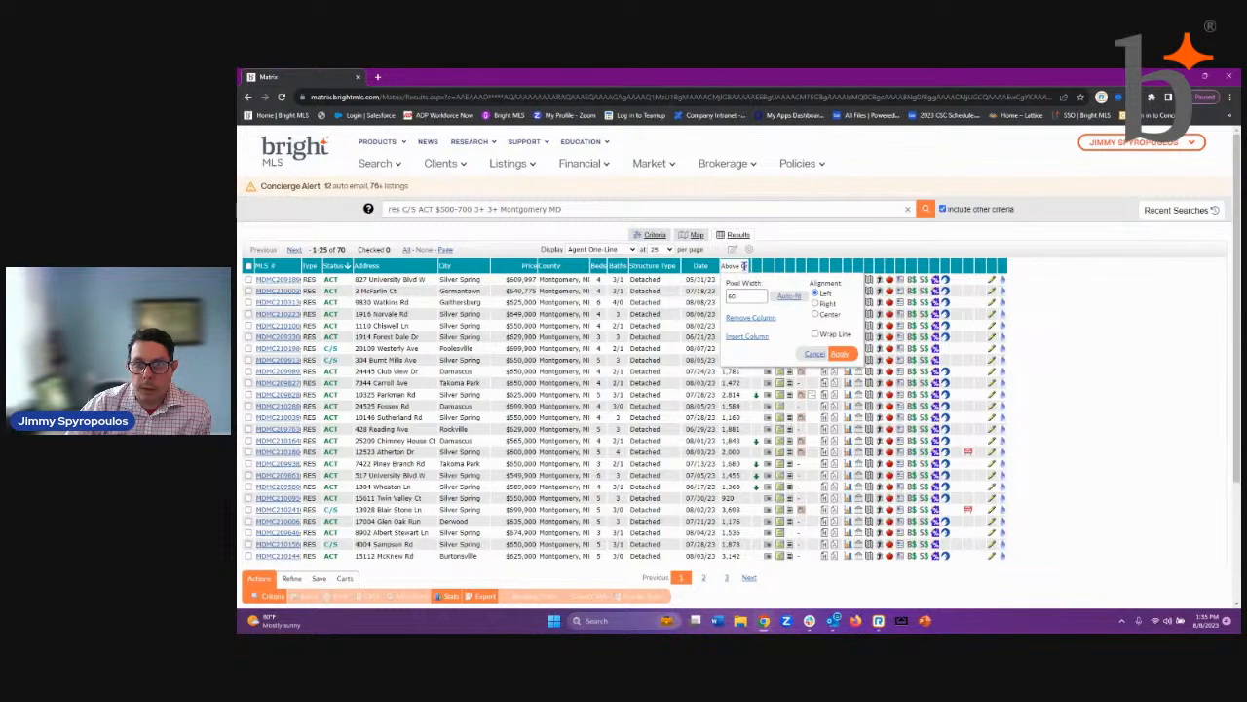
pyautogui.tripleClick(745, 266)
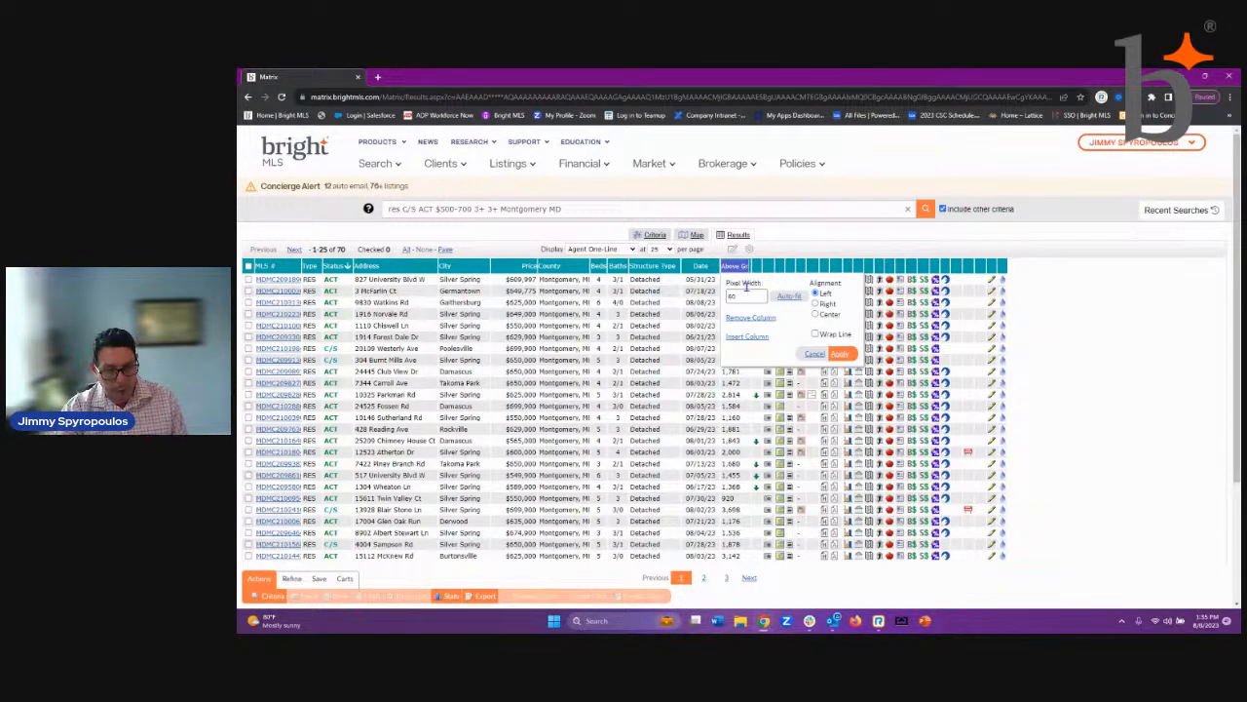
pyautogui.press('BackSpace')
pyautogui.write('AbSqFt')
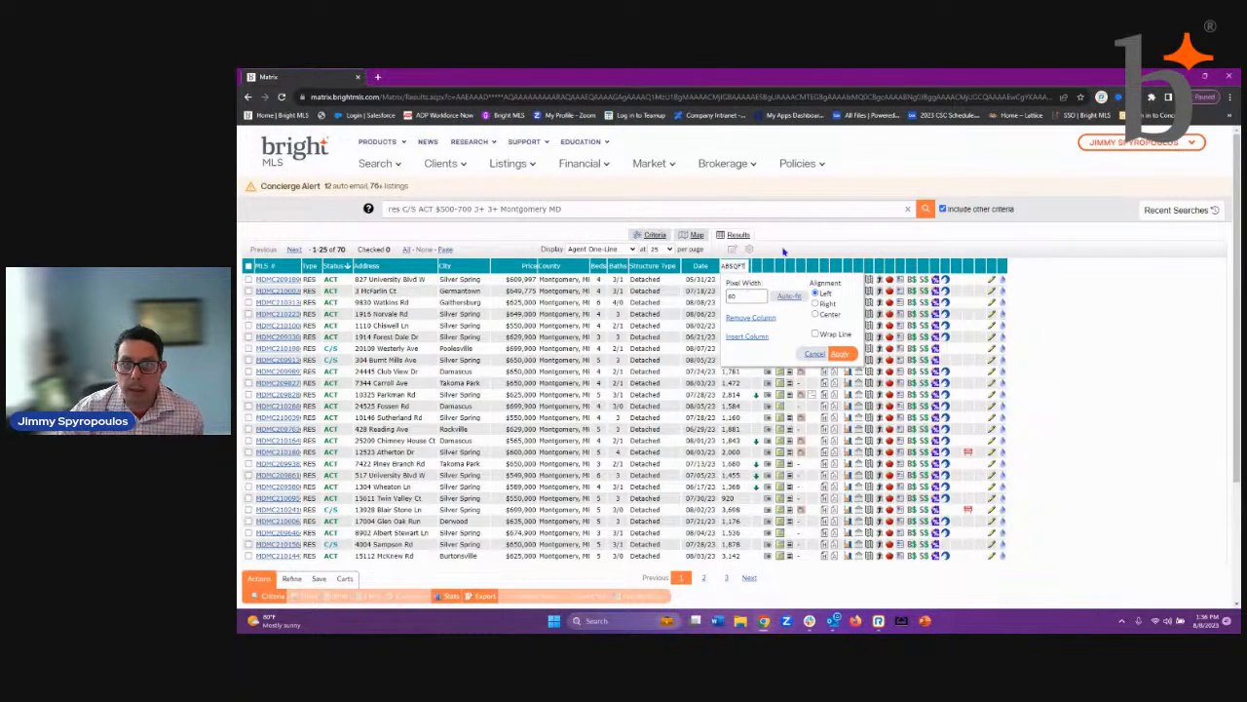
pyautogui.click(840, 354)
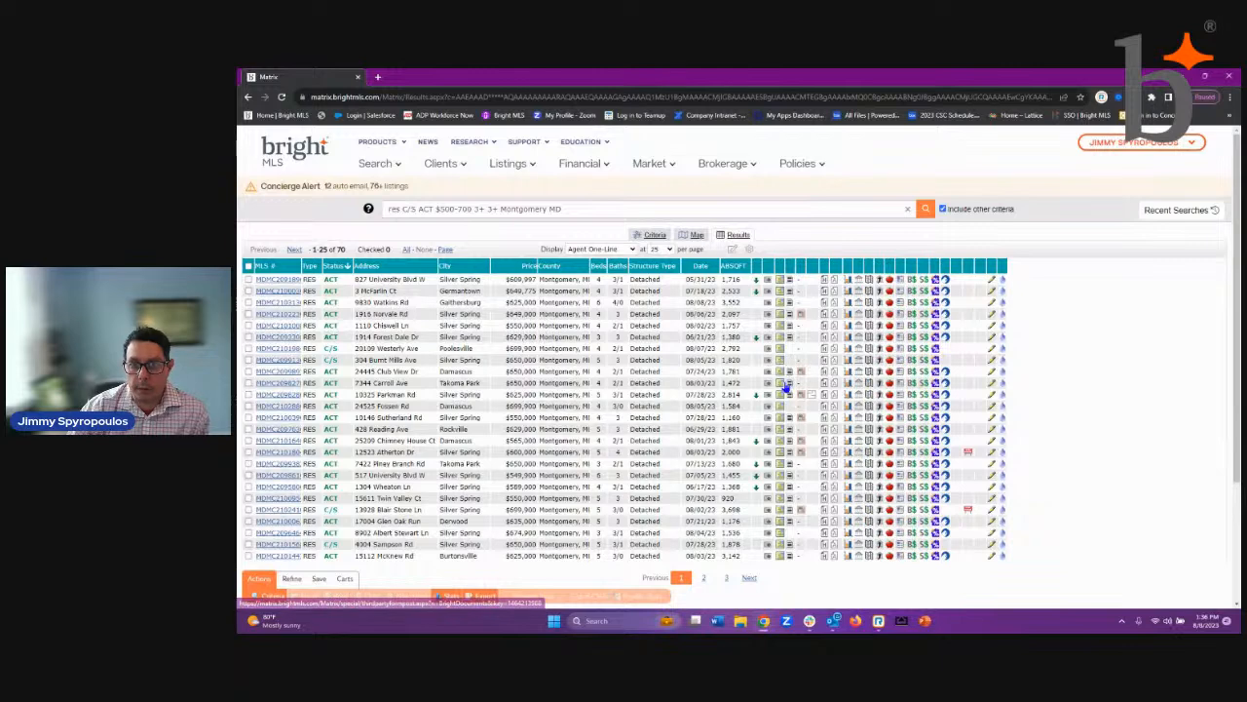
# - Save the customized Agent One-Line display as a copy named Above Grade Square Footage
pyautogui.click(732, 250)
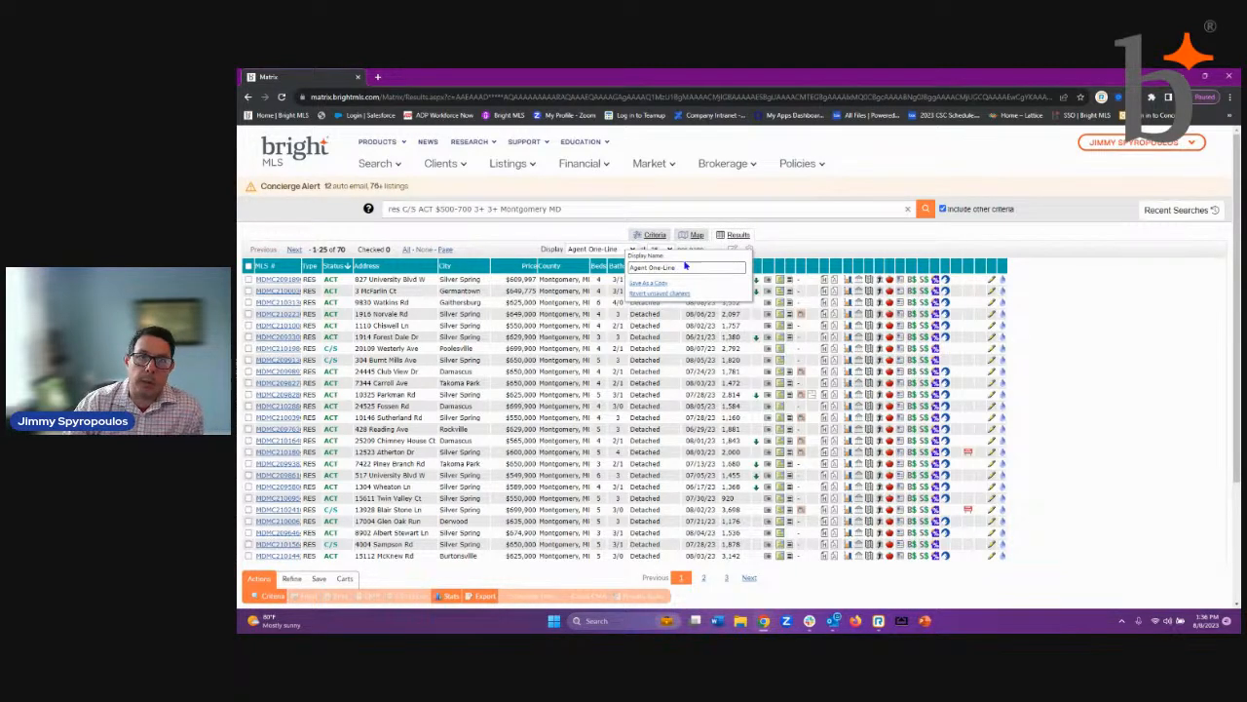
pyautogui.tripleClick(691, 268)
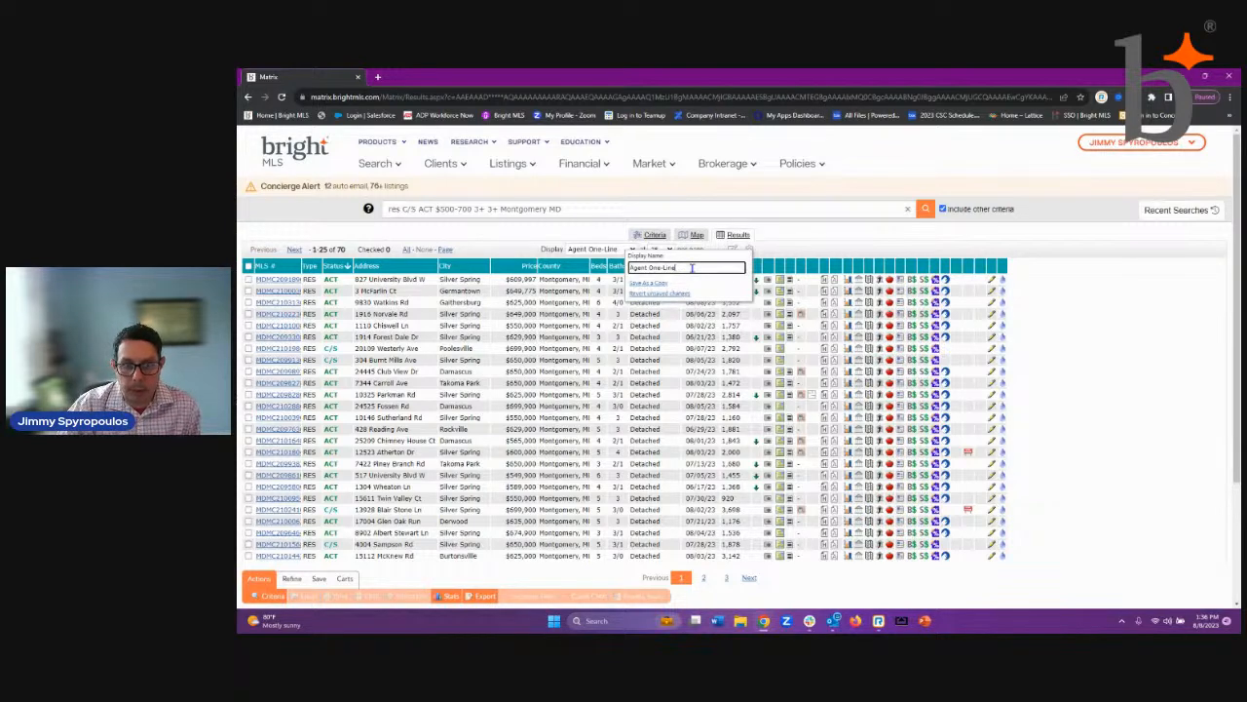
pyautogui.write('Above Grade')
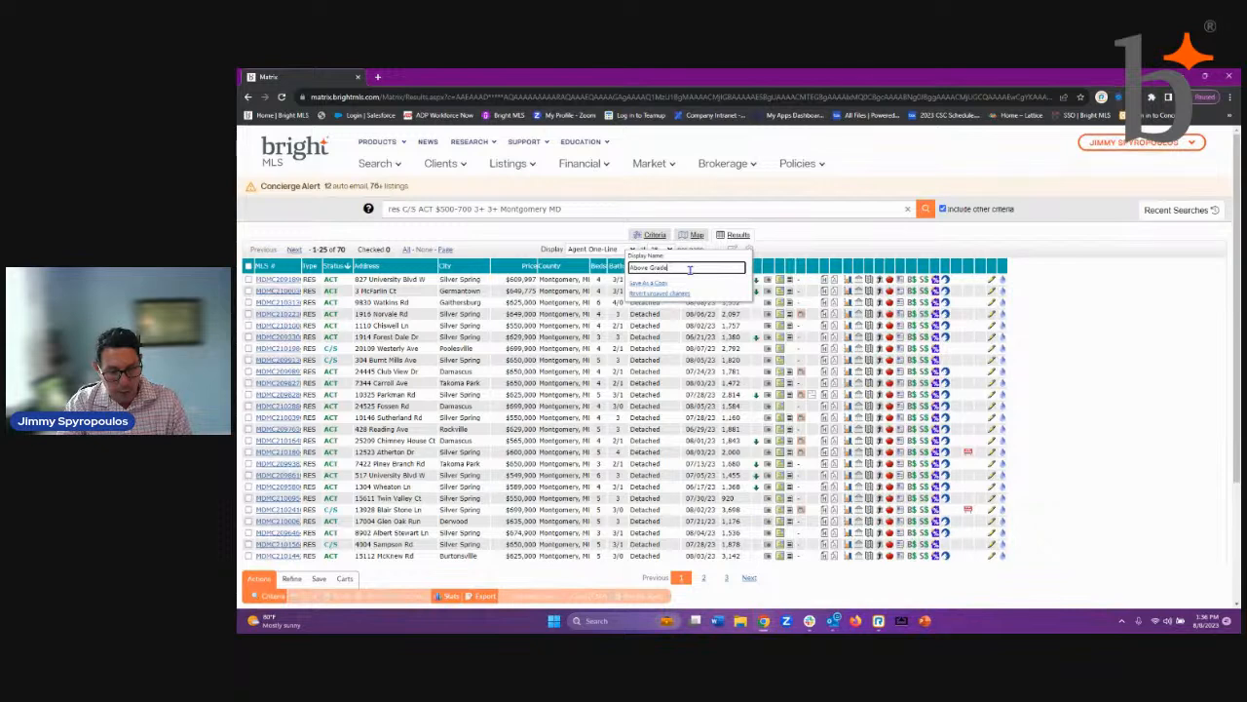
pyautogui.write(' Square Footage')
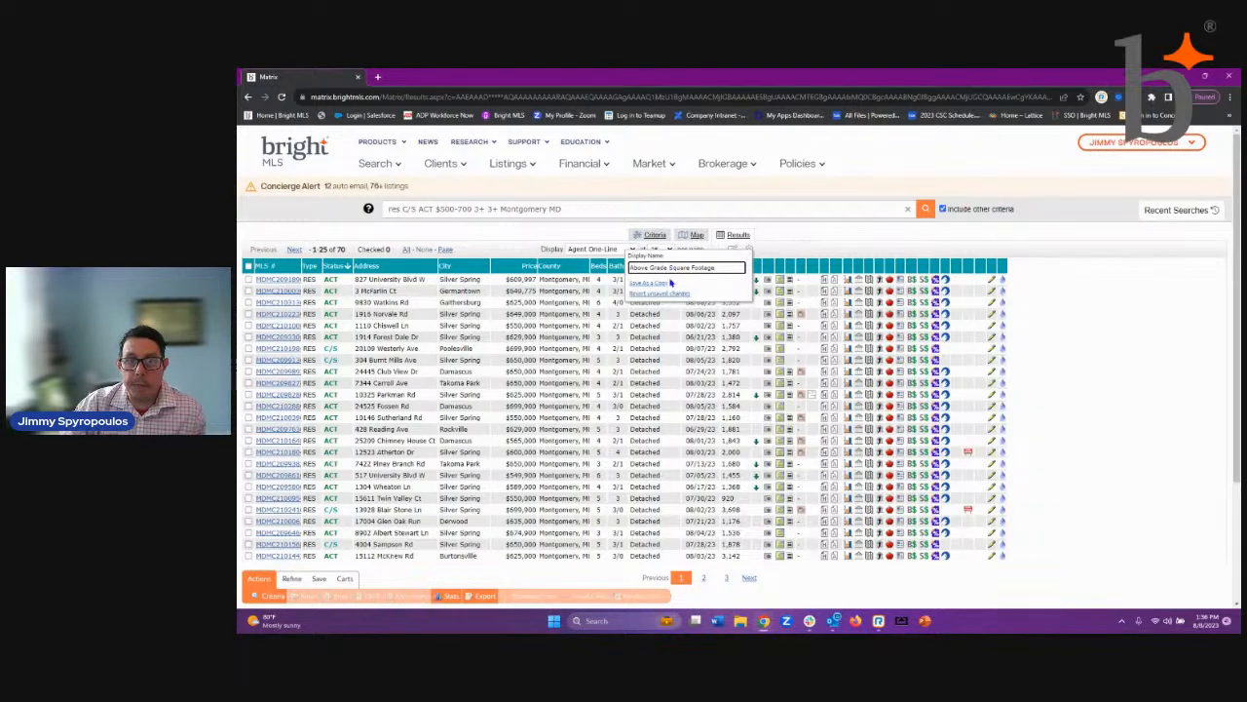
pyautogui.click(649, 286)
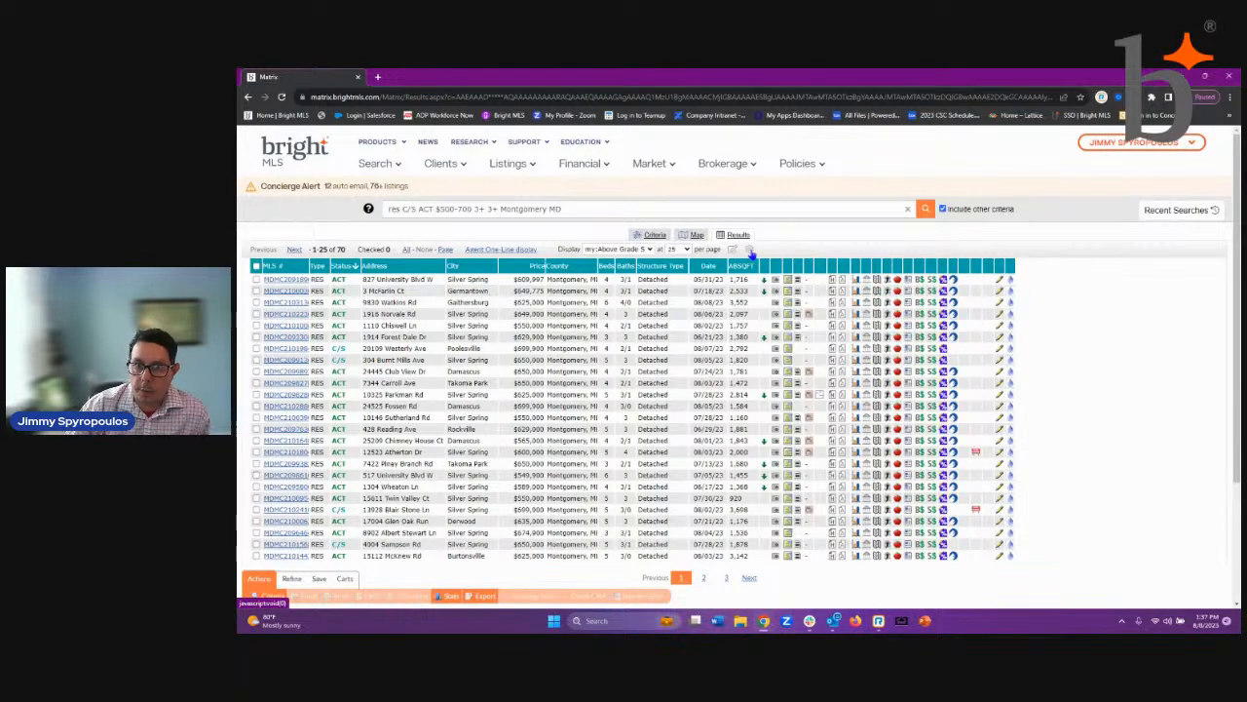
# - Set the current display, sort order and count per page as the search starting default, and reset to the system search defaults
pyautogui.click(751, 253)
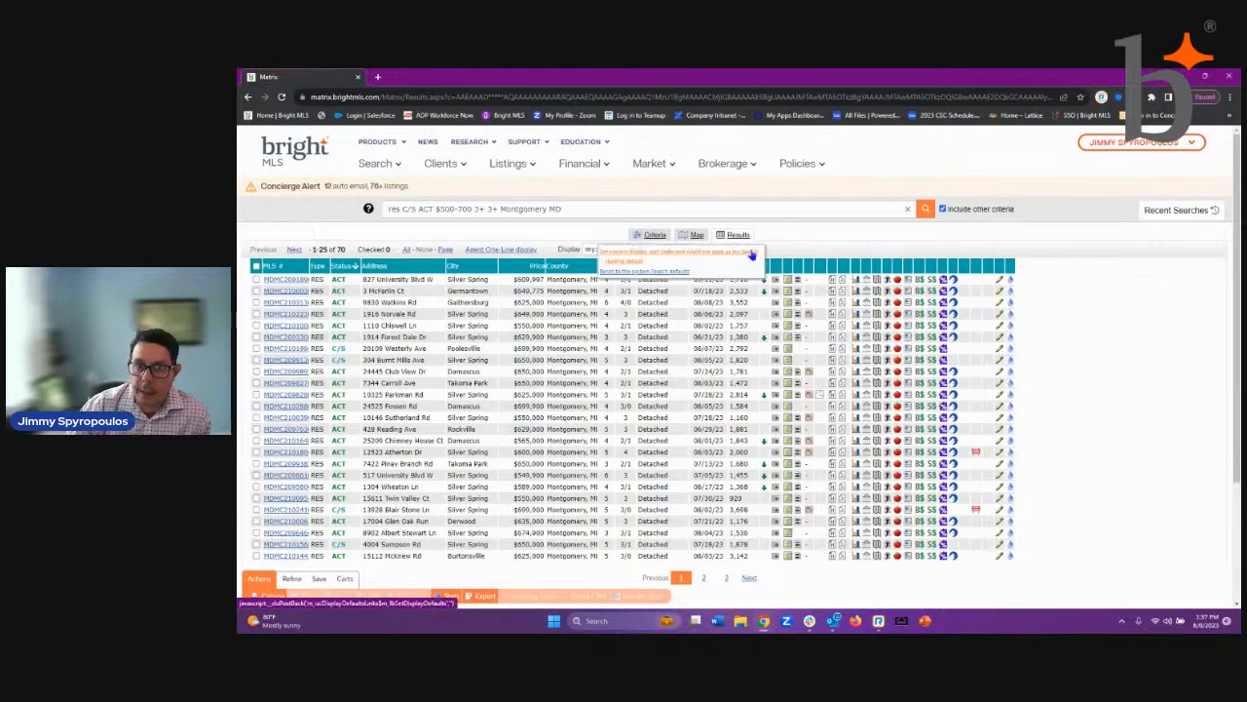
pyautogui.click(667, 259)
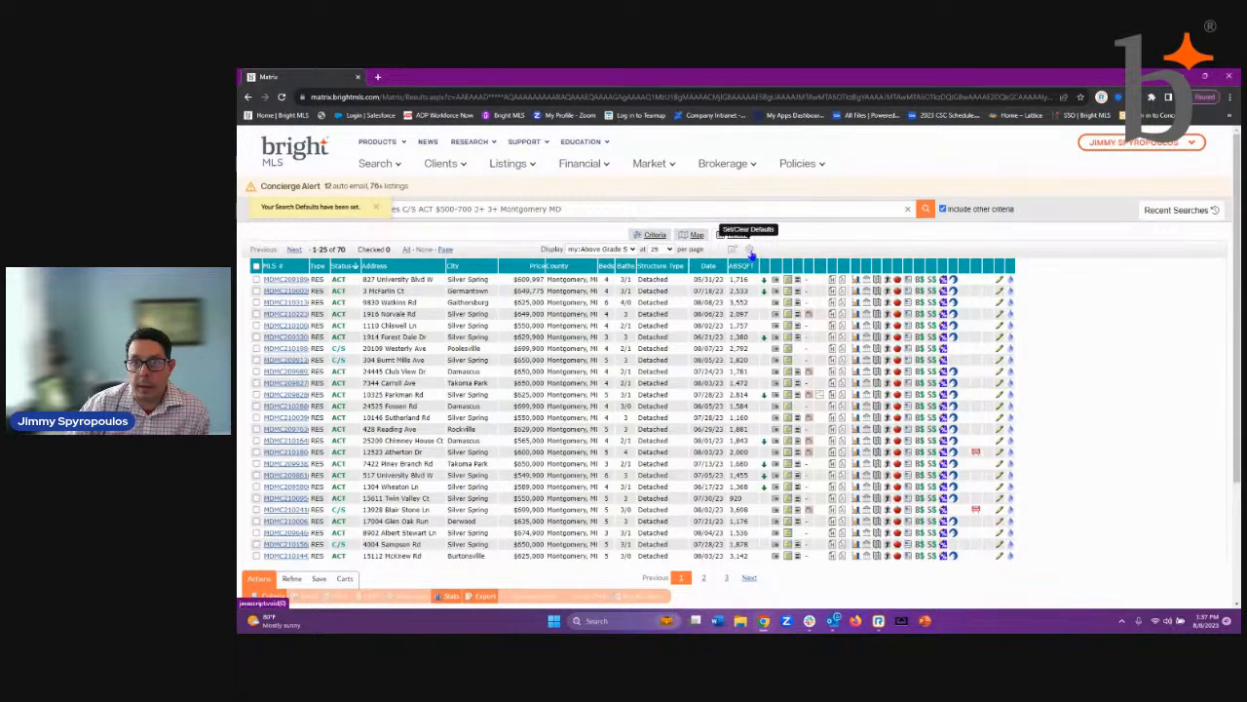
pyautogui.click(752, 251)
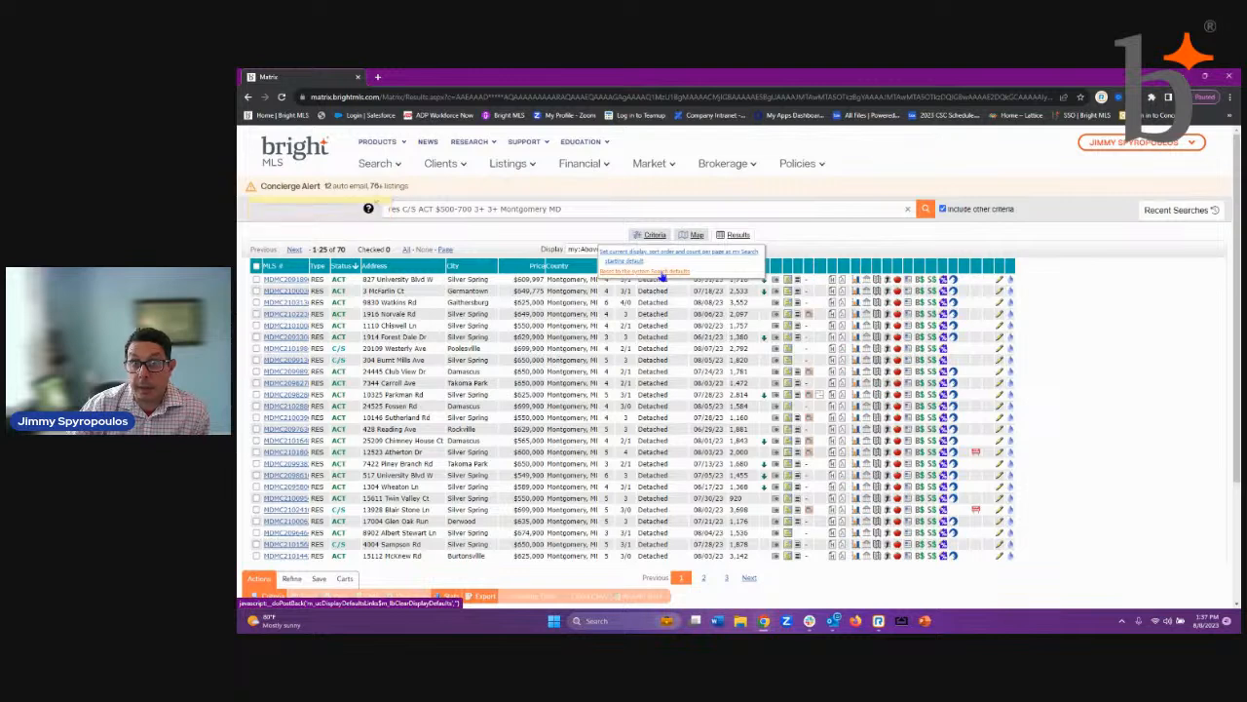
pyautogui.click(661, 275)
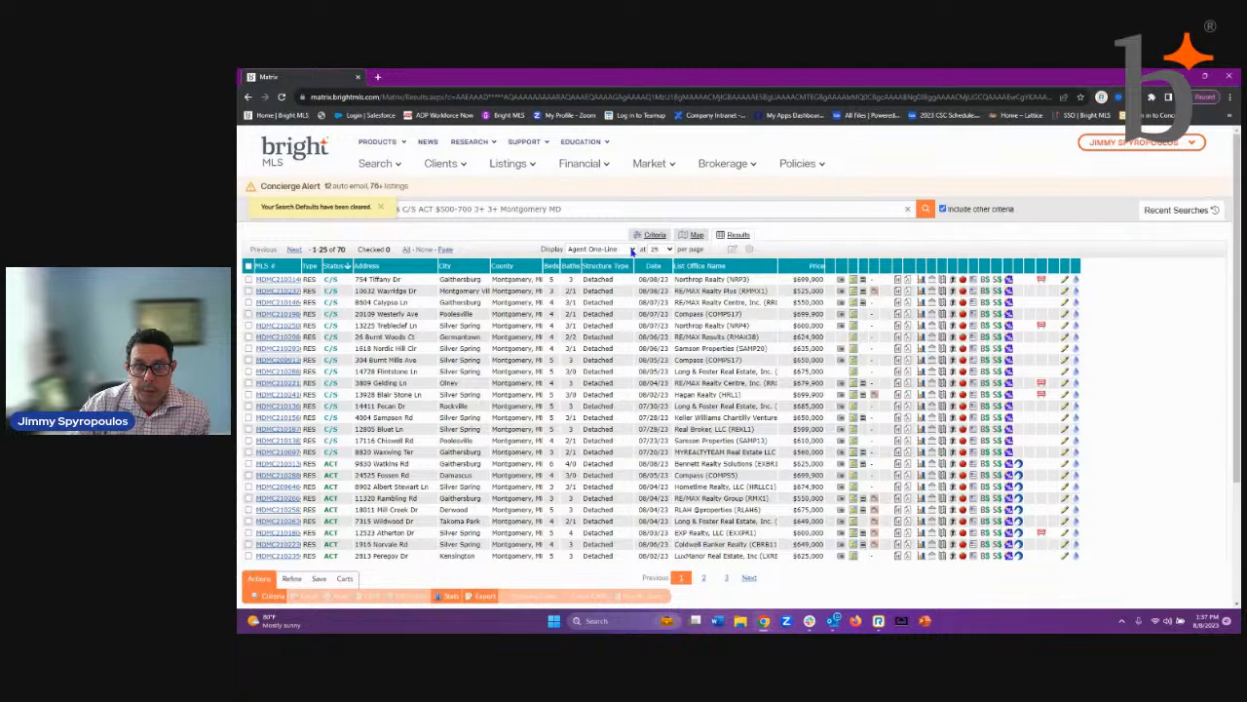
# - Switch the results display to the custom my:Above Grade Square Footage view
pyautogui.click(632, 250)
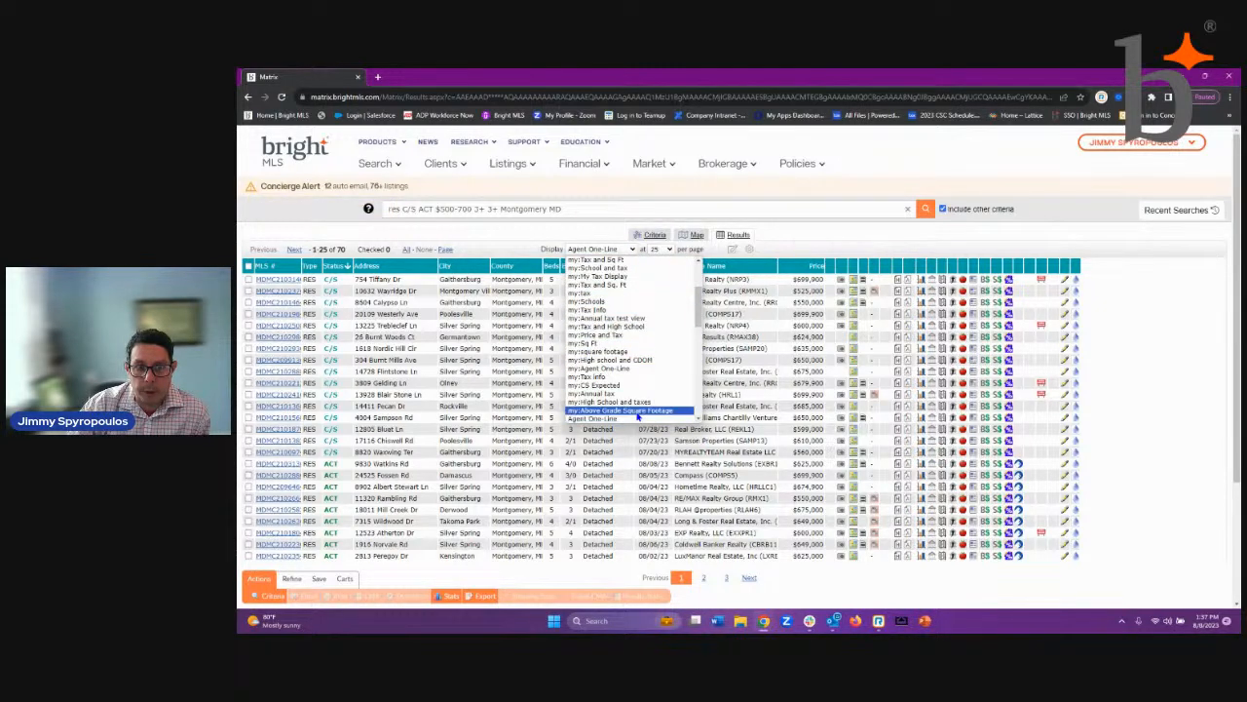
pyautogui.click(638, 411)
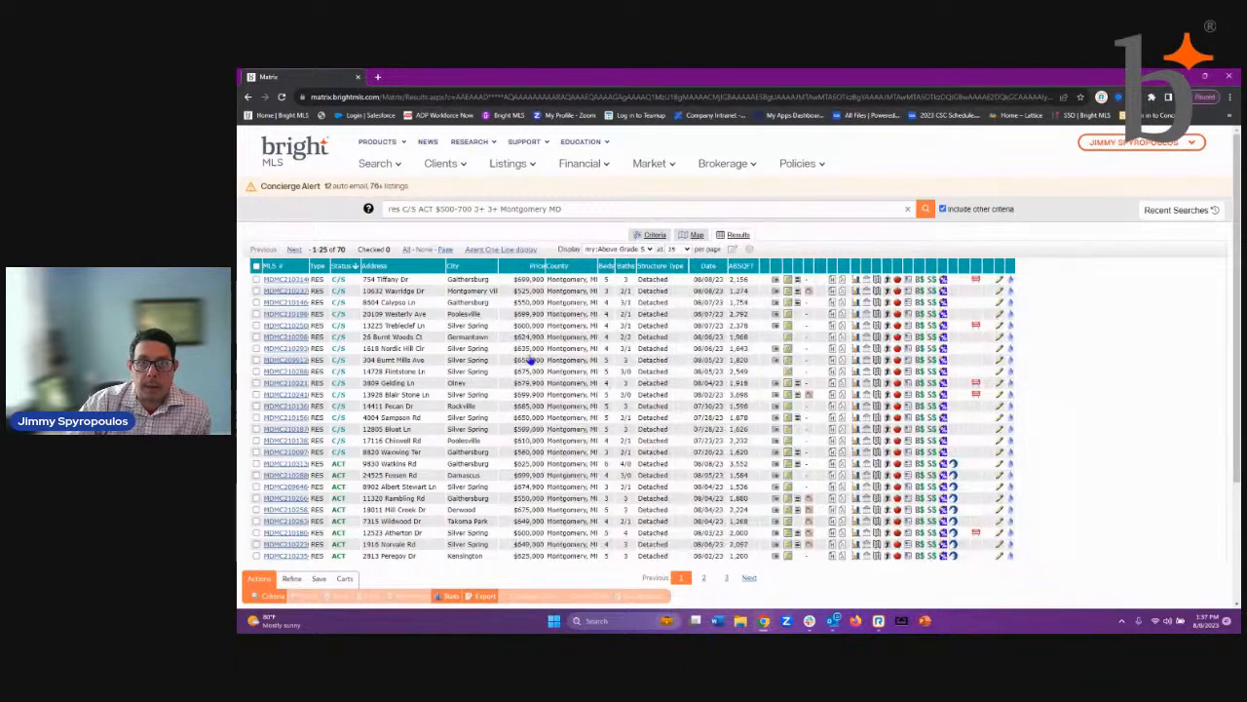